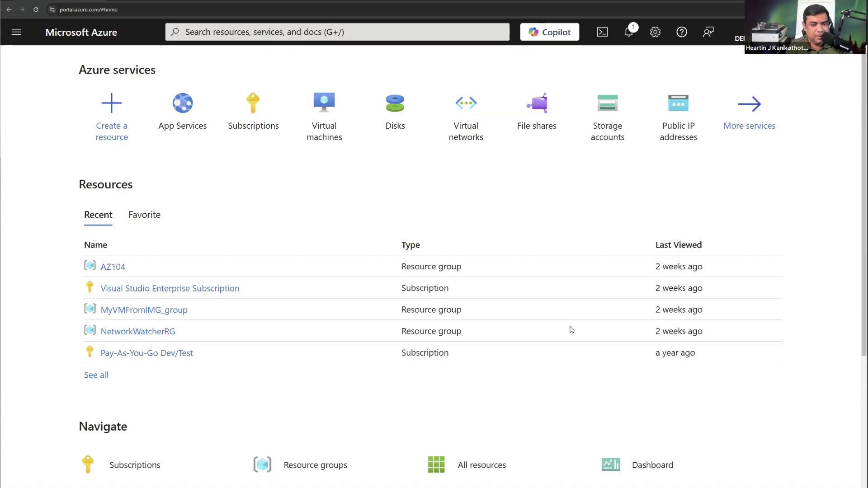
Search the portal for "azure app services" and open the App Services page.
key("ctrl+plus")
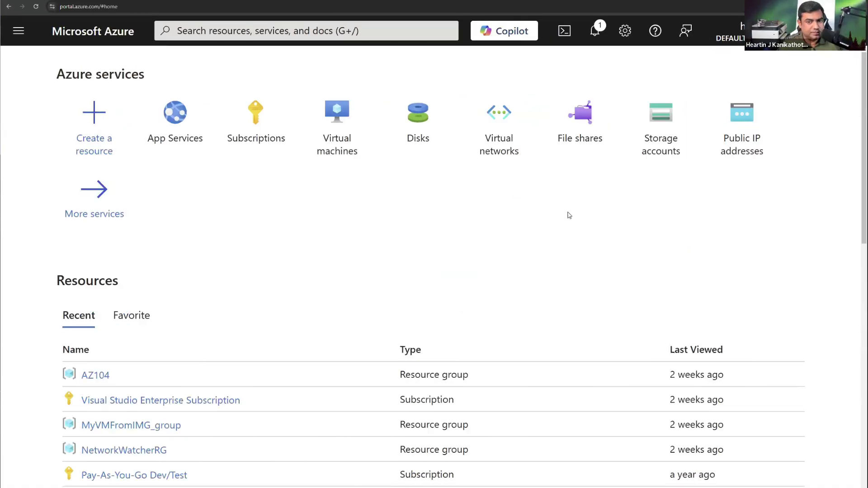
left_click(283, 32)
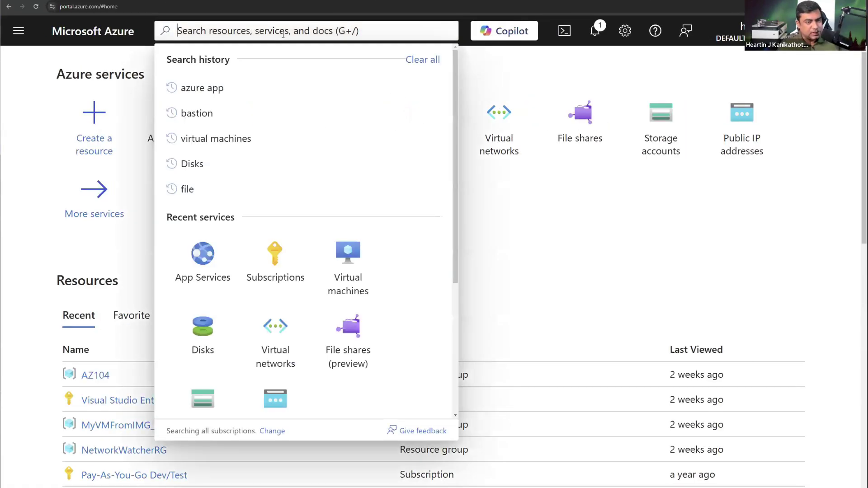
type("azure a")
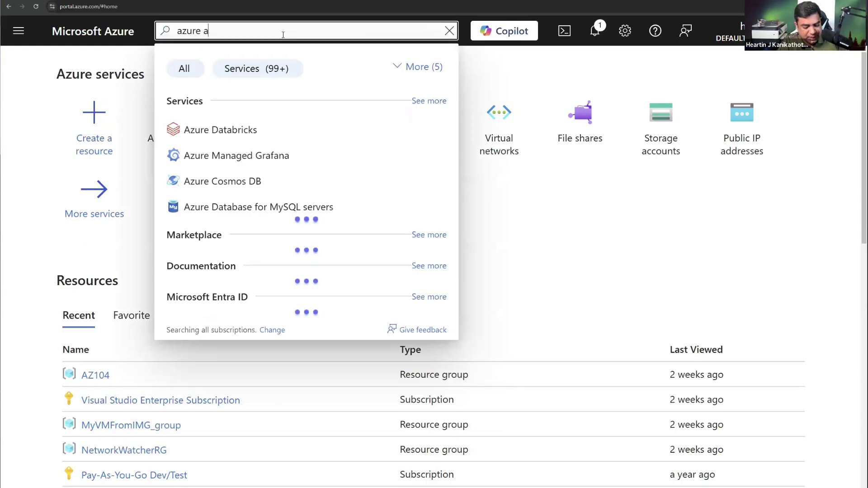
type("pp services")
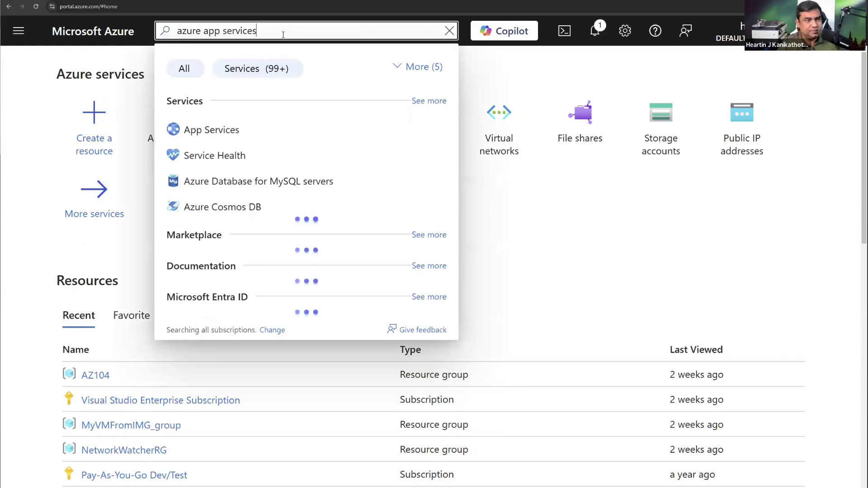
left_click(199, 134)
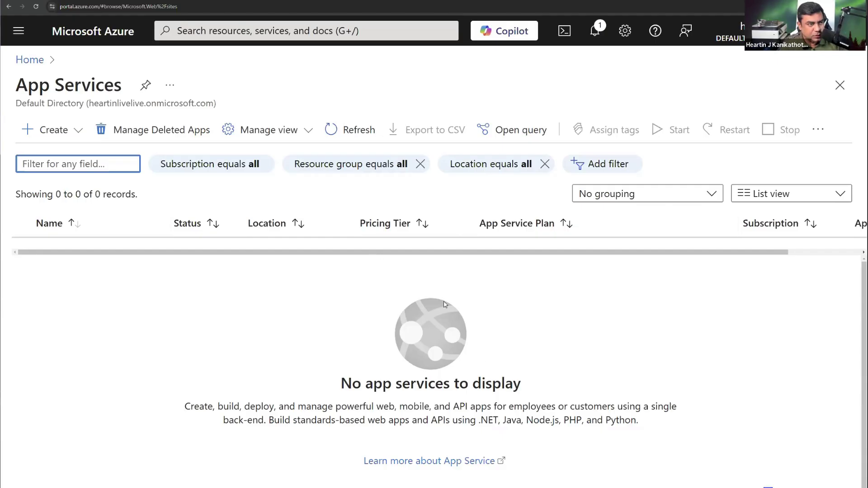
Start creating a new Web App and assign it to the existing AZ104 resource group.
left_click(81, 132)
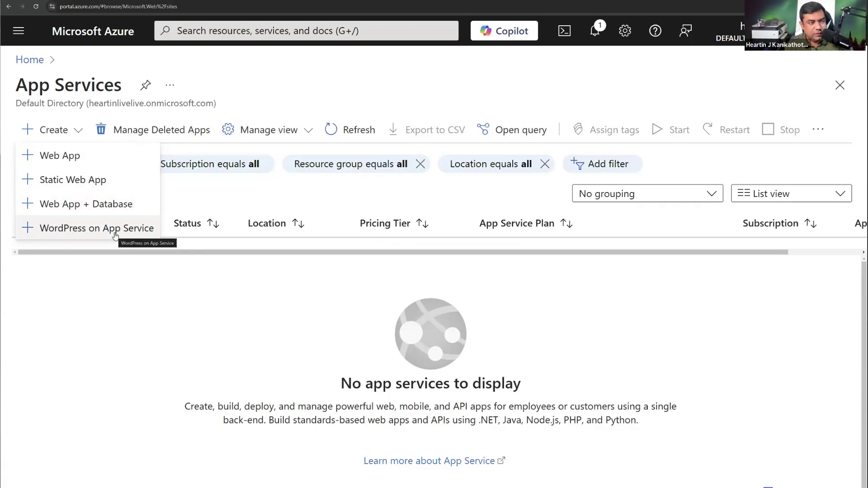
left_click(59, 156)
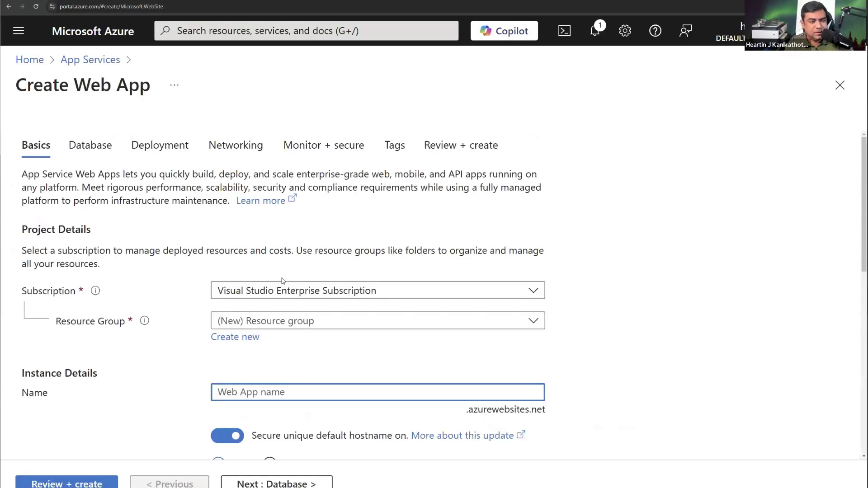
left_click(306, 322)
left_click(272, 373)
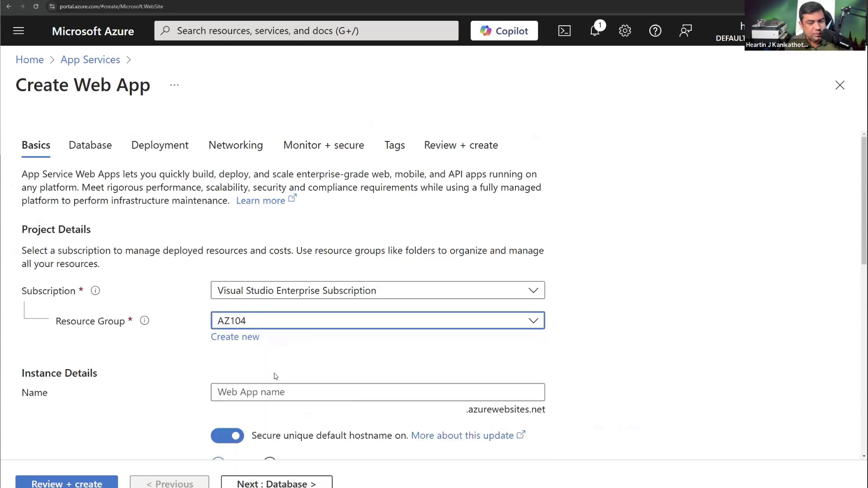
Enter az104 as the web app's name in the instance details.
scroll(267, 345, "down", 3)
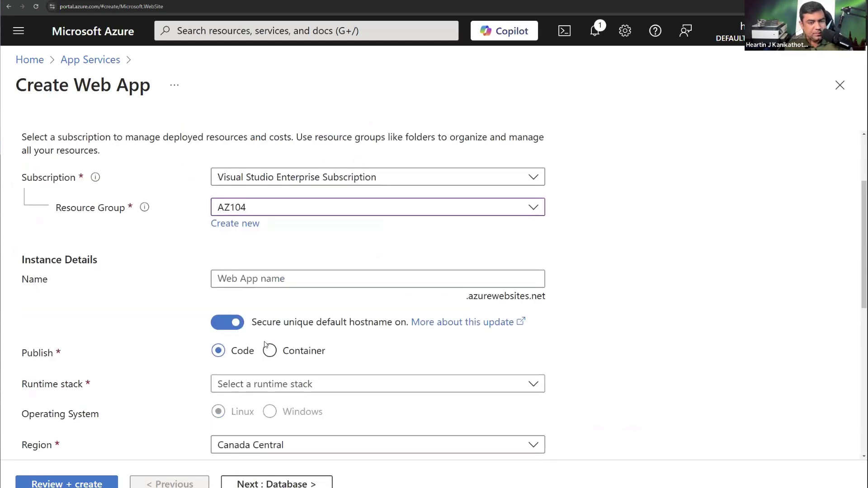
left_click(279, 277)
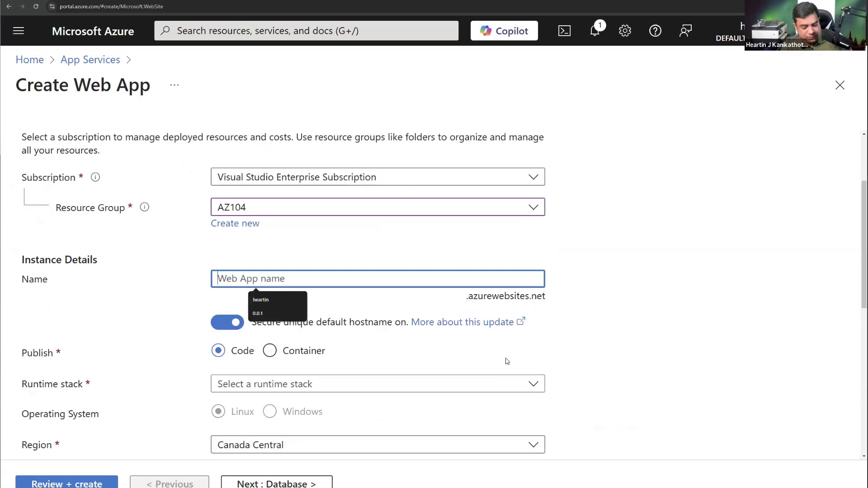
type("az104")
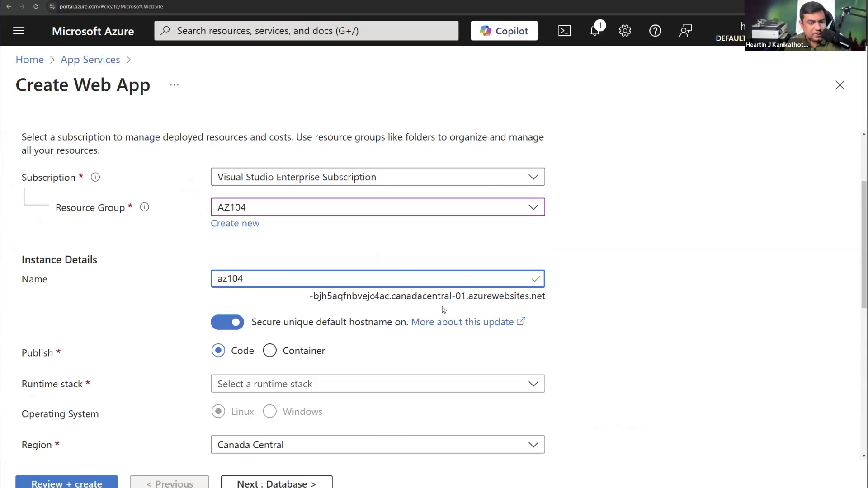
double_click(499, 310)
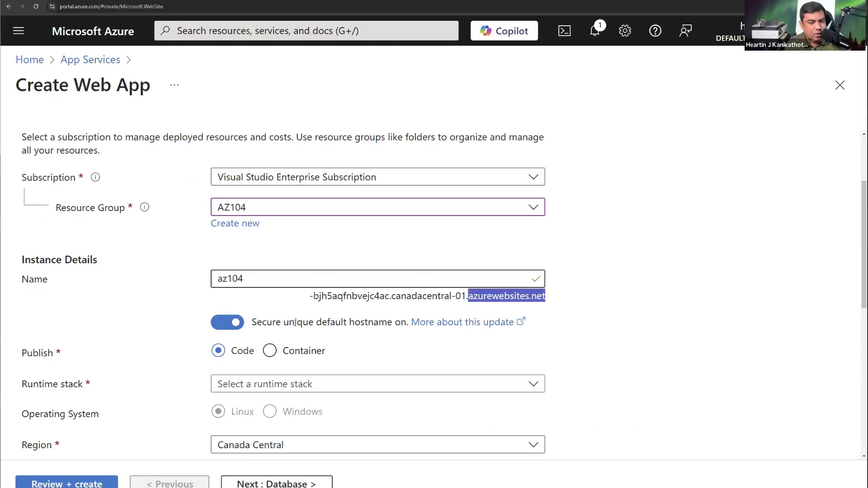
Turn off the secure unique default hostname and extend the web app's name to az104hk.
left_click(249, 323)
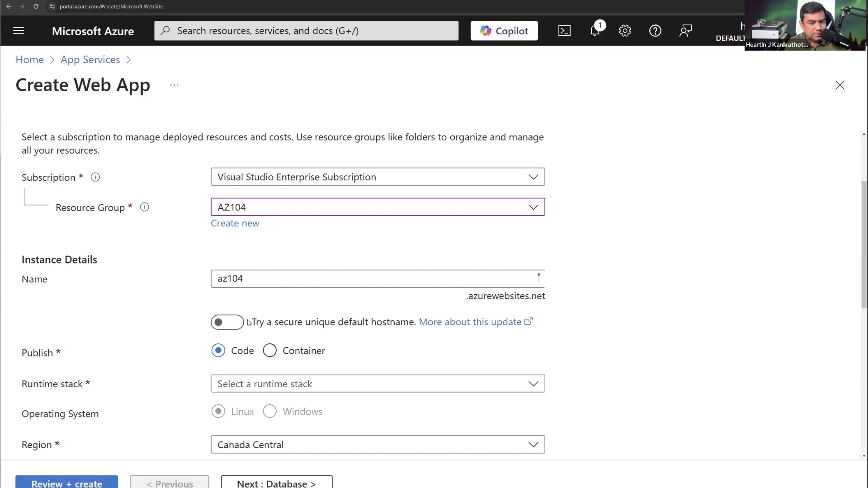
left_click_drag(254, 336, 414, 339)
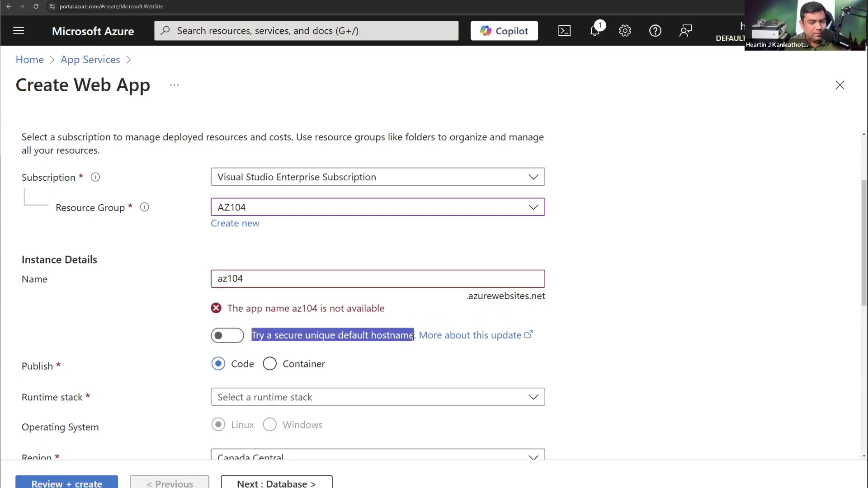
left_click(280, 282)
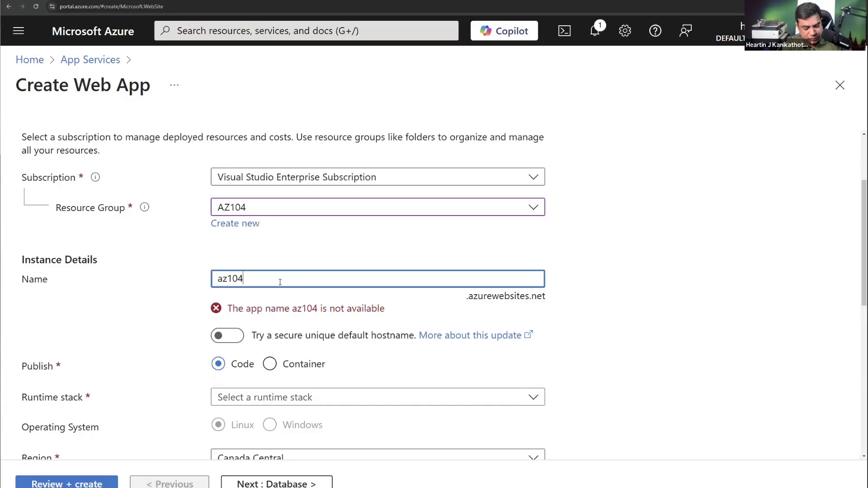
type("hk")
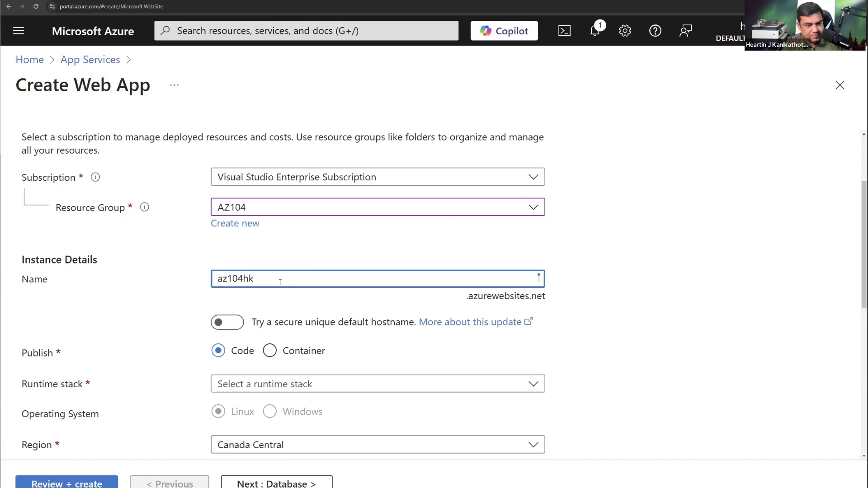
left_click(597, 406)
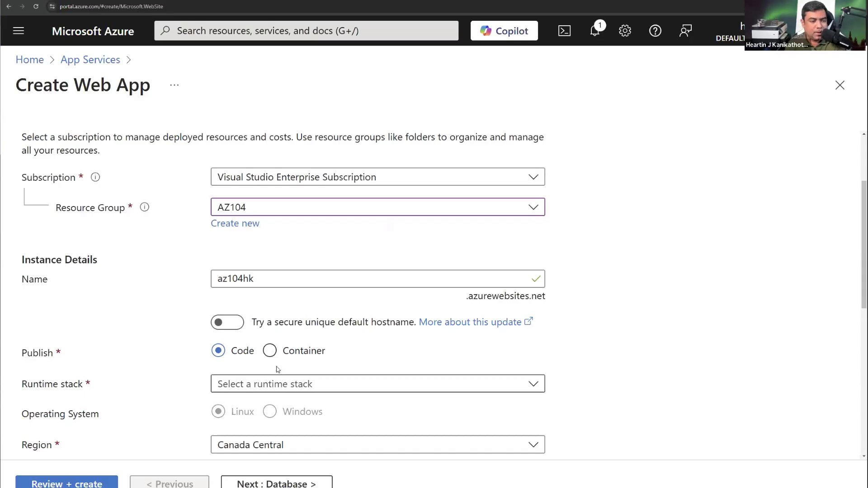
Try the Container publish option and switch the web app back to Code.
left_click(302, 357)
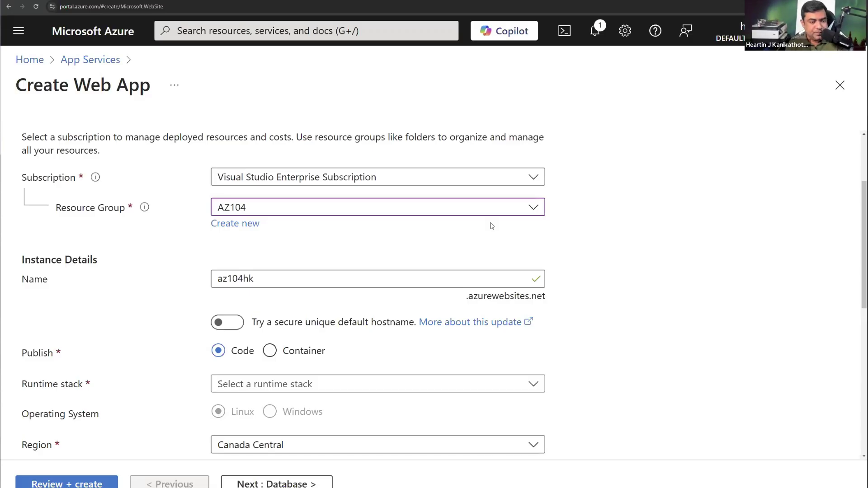
scroll(290, 253, "down", 2)
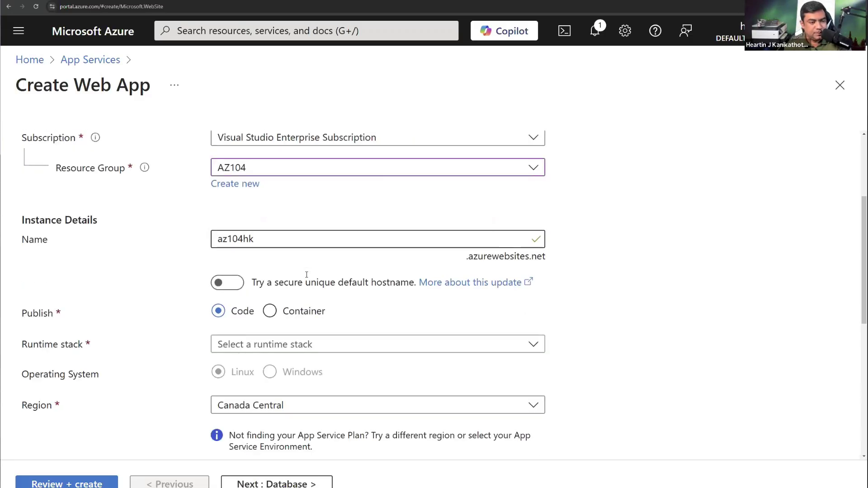
left_click(269, 275)
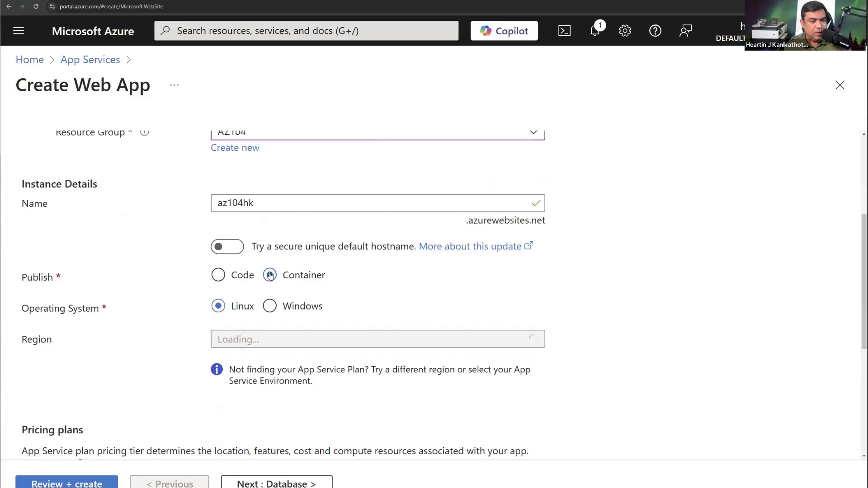
left_click(217, 275)
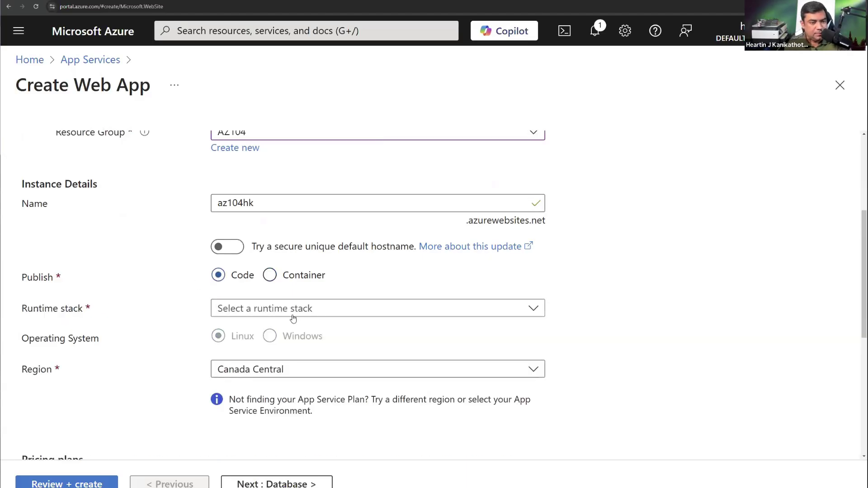
Look through the available runtime stacks for the web app, including the .NET, Java, Node, PHP and Python versions.
scroll(613, 358, "down", 1)
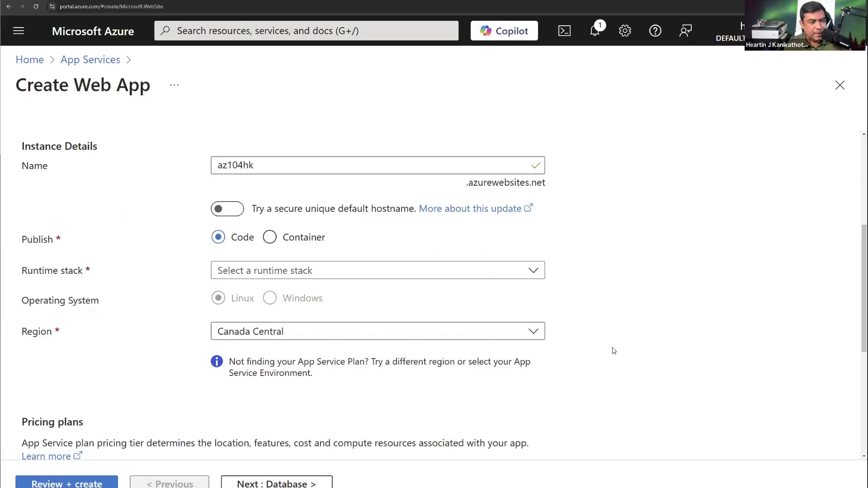
left_click(534, 276)
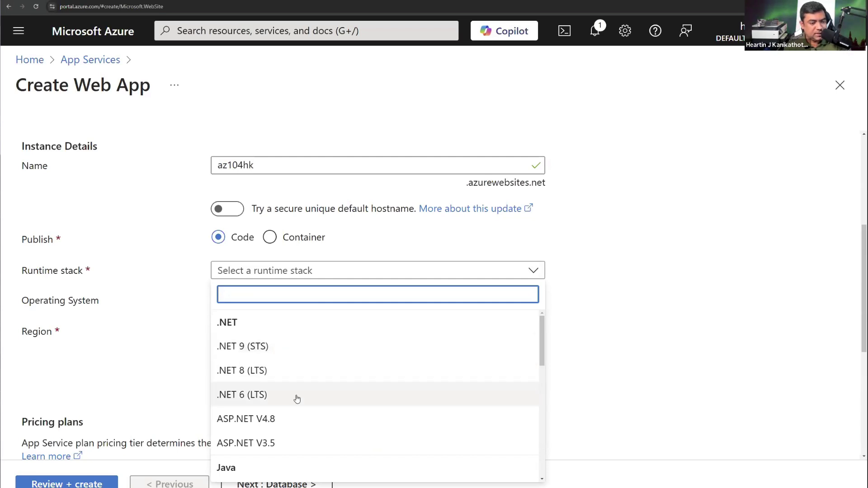
scroll(297, 393, "down", 2)
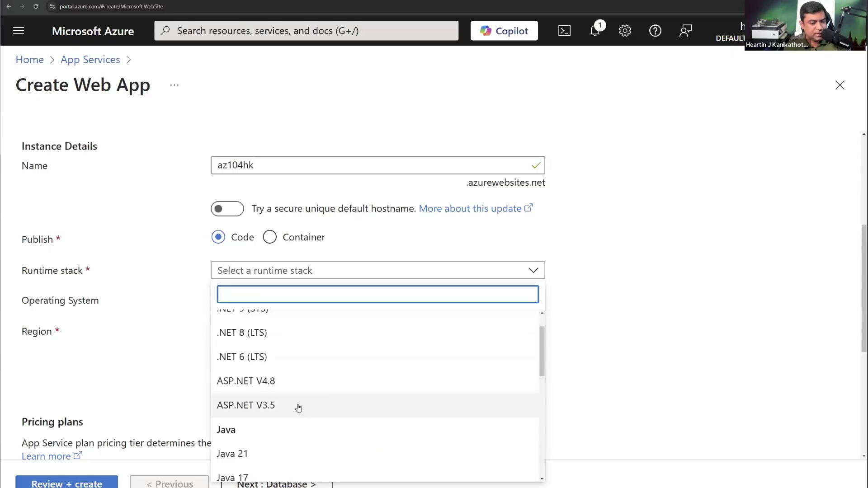
scroll(298, 408, "down", 4)
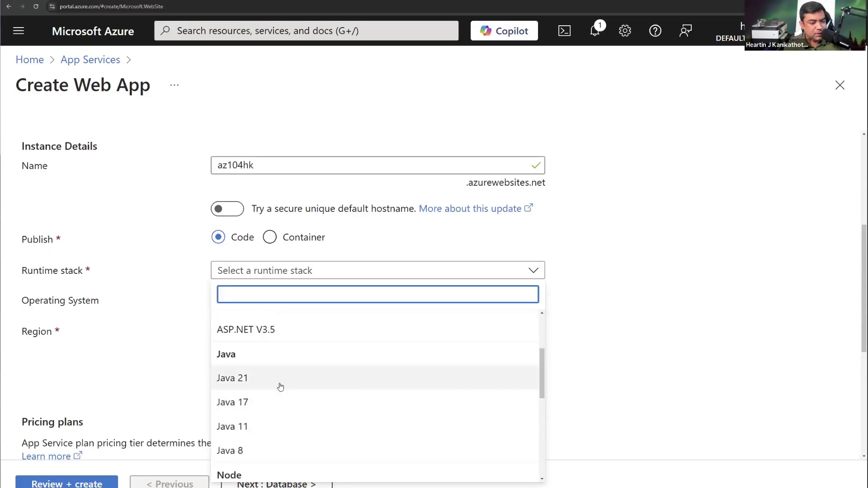
scroll(281, 387, "down", 2)
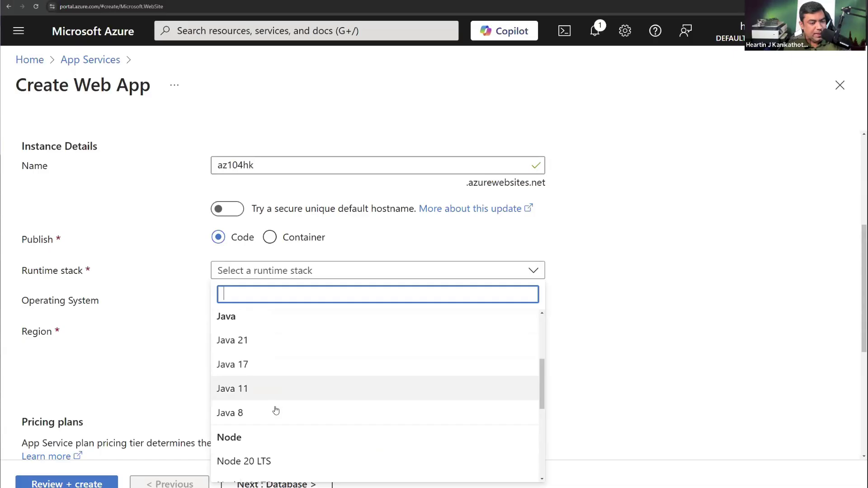
scroll(275, 411, "down", 2)
scroll(299, 412, "down", 2)
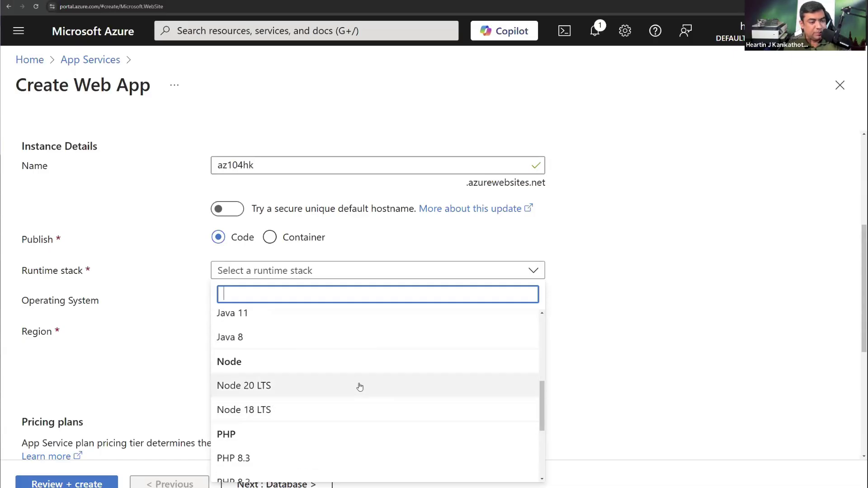
scroll(353, 405, "down", 3)
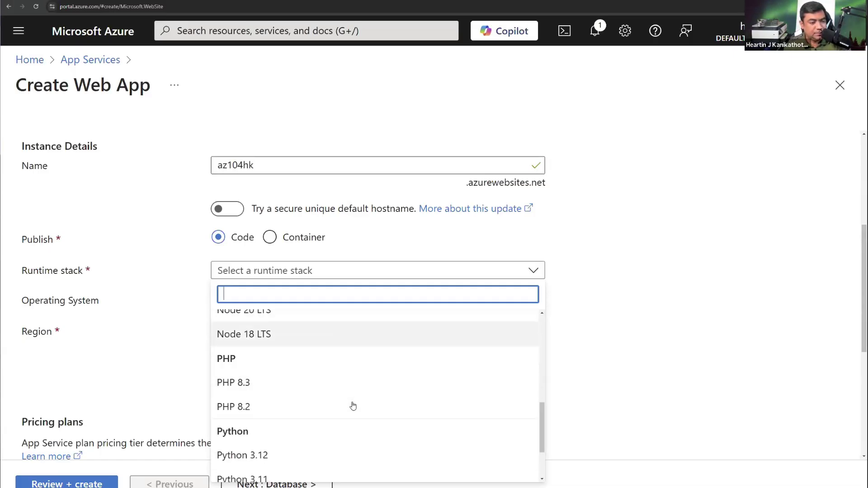
scroll(353, 405, "down", 2)
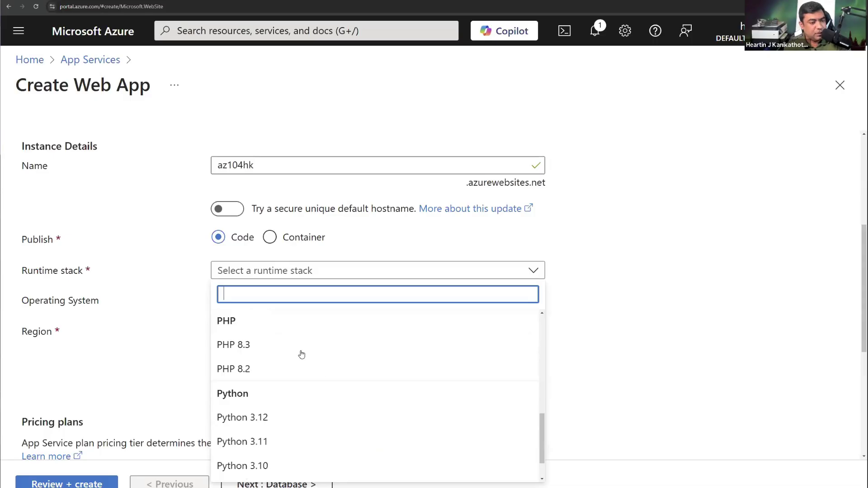
scroll(329, 404, "down", 2)
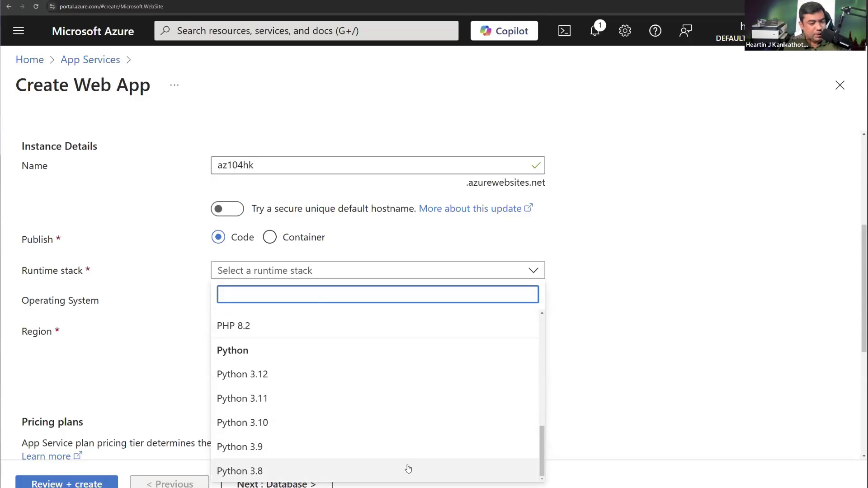
scroll(291, 409, "up", 10)
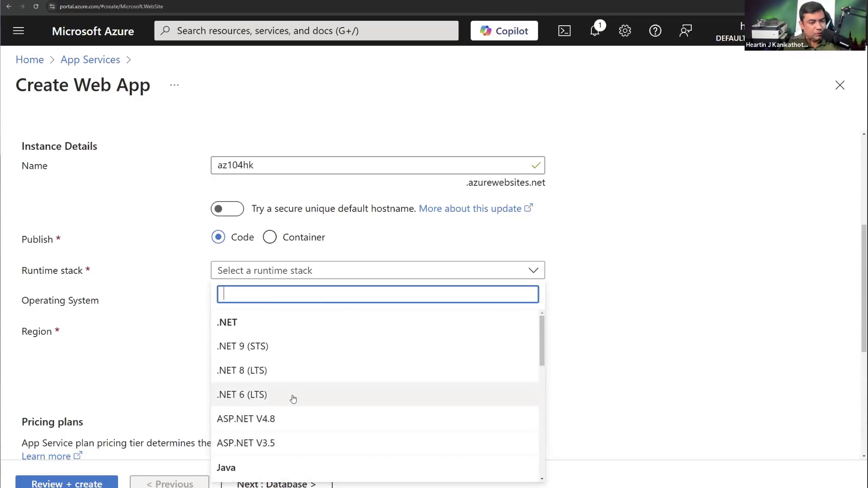
scroll(293, 403, "down", 9)
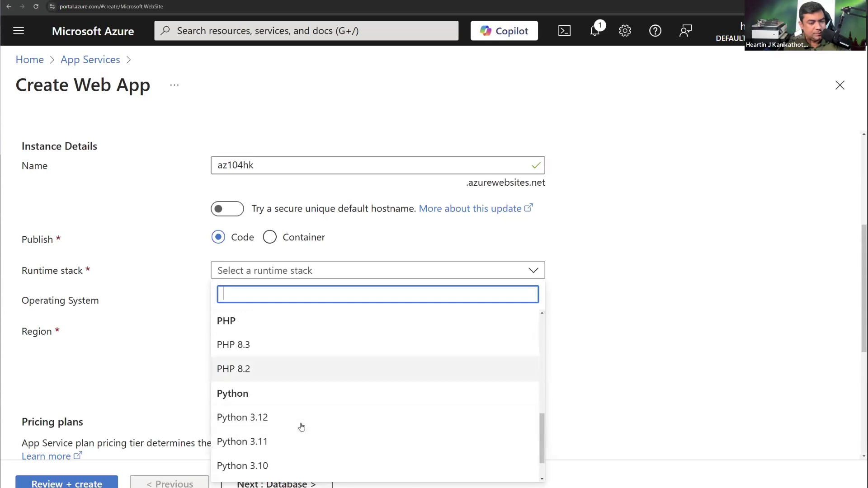
scroll(299, 415, "up", 1)
scroll(298, 414, "up", 8)
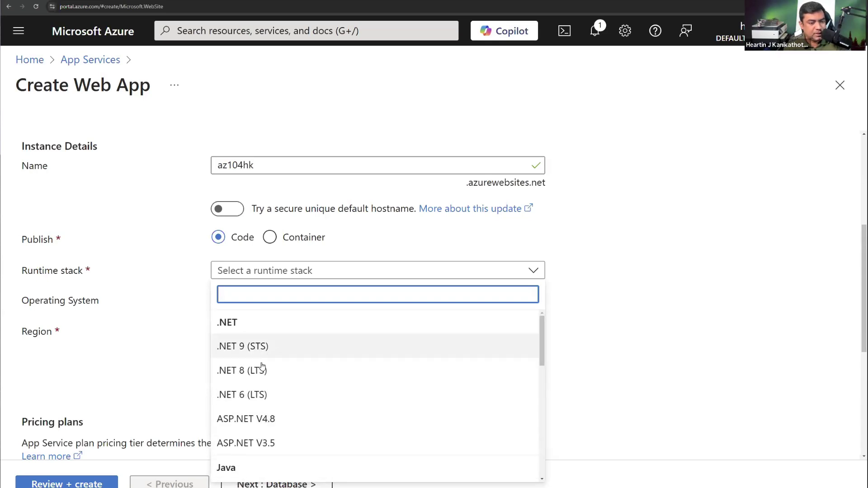
Set the web app's runtime stack to .NET 9 (STS) and its operating system to Windows.
scroll(261, 367, "down", 1)
scroll(260, 367, "down", 8)
left_click(845, 368)
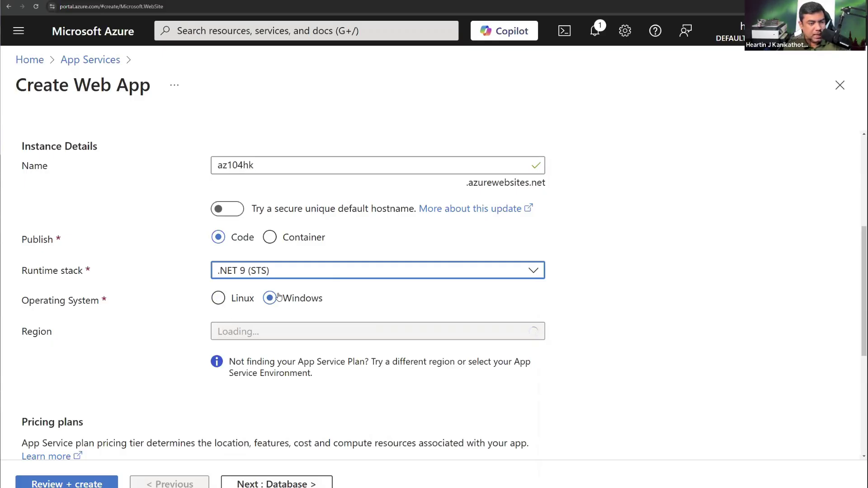
Set the web app's region to Canada Central and check the instance details.
left_click(362, 338)
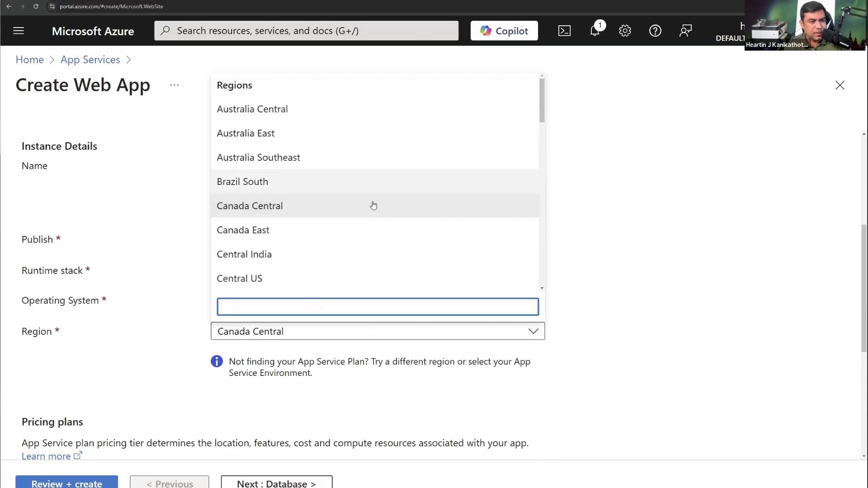
left_click(298, 214)
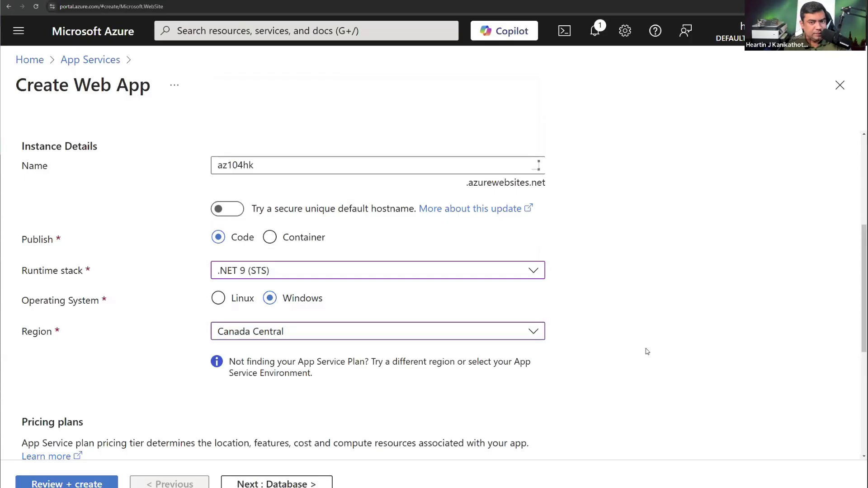
scroll(376, 330, "down", 2)
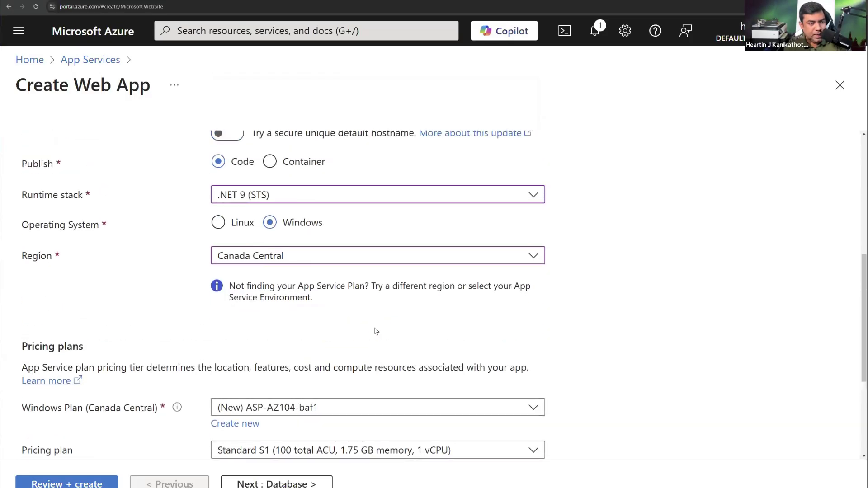
scroll(363, 329, "up", 4)
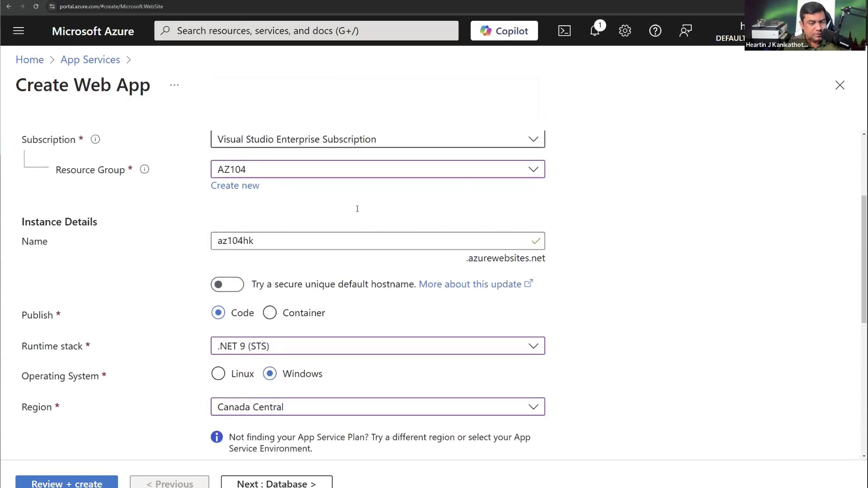
scroll(359, 238, "down", 6)
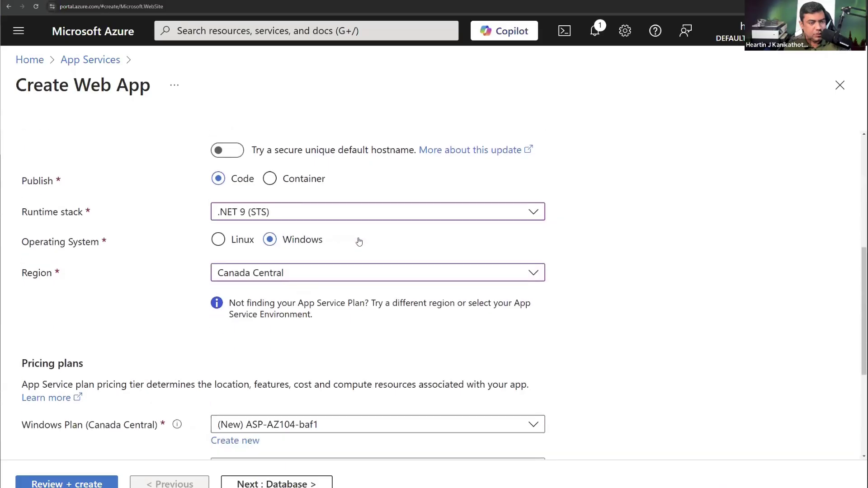
scroll(360, 241, "up", 3)
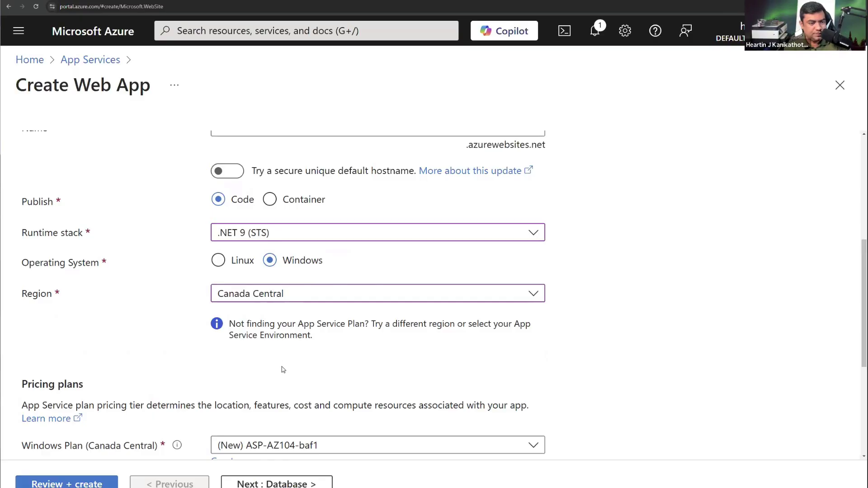
Create a new Windows App Service plan named MyAppServPlan for the web app.
scroll(282, 367, "down", 3)
scroll(283, 365, "down", 3)
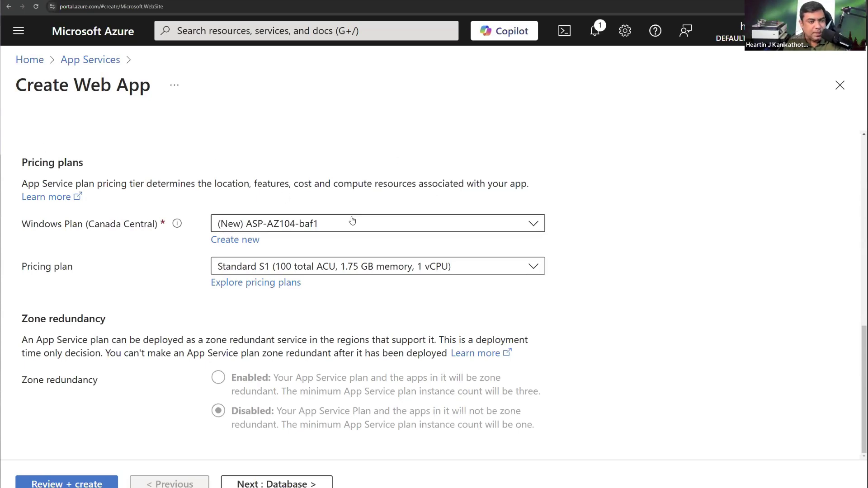
left_click(250, 242)
left_click(281, 311)
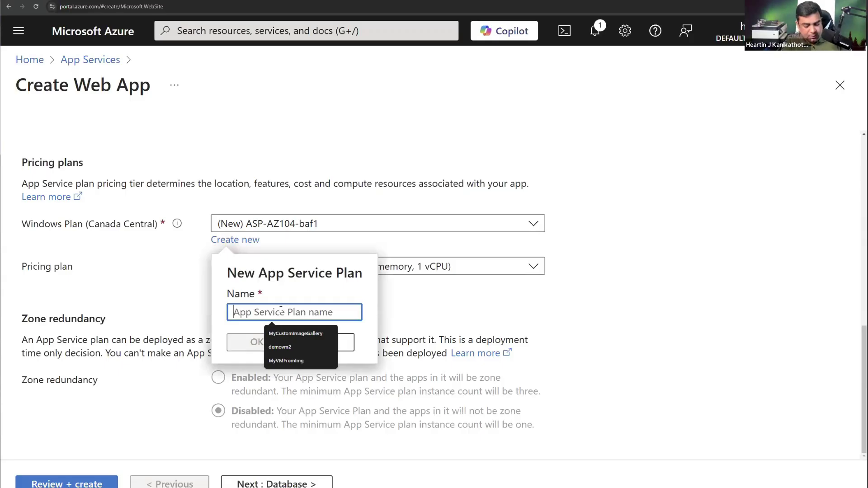
type("MyAppS")
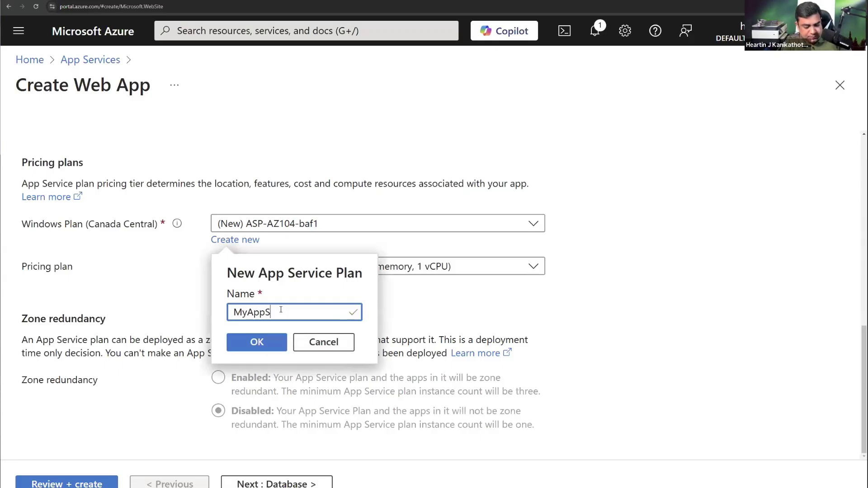
type("ervPla")
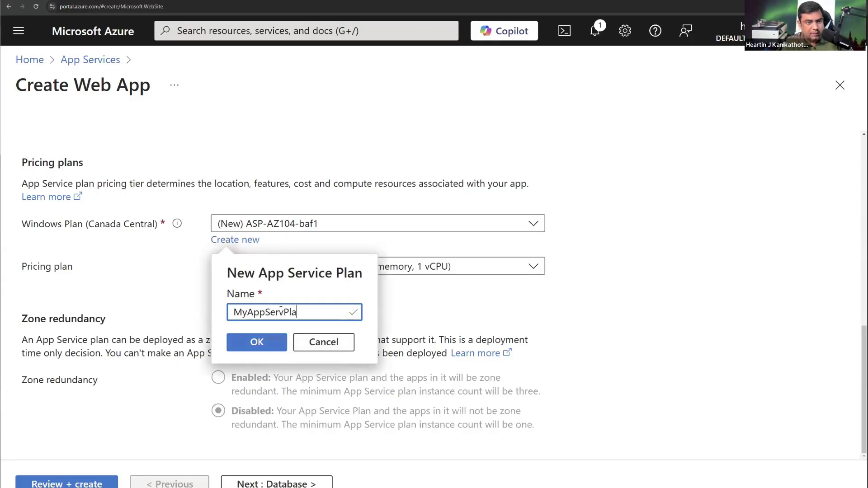
type("n")
left_click(264, 344)
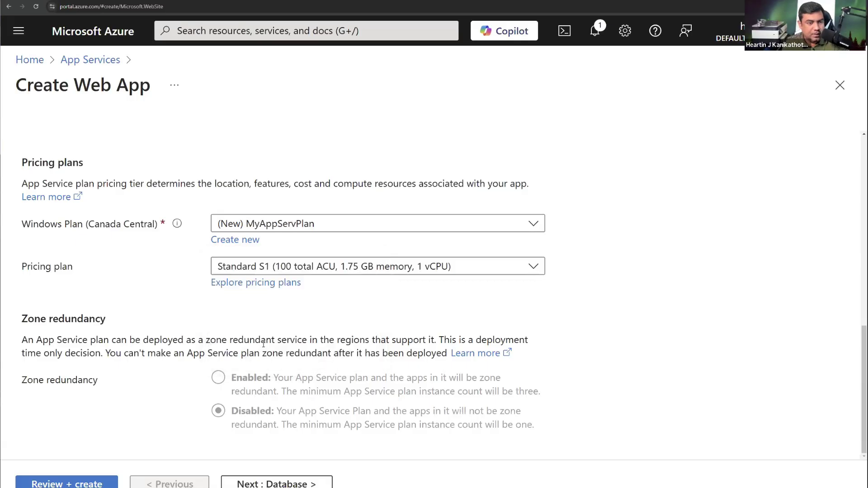
Explore the App Service pricing plans in hardware view, sorted by vCPU, from the popular options to the legacy tiers.
left_click(264, 283)
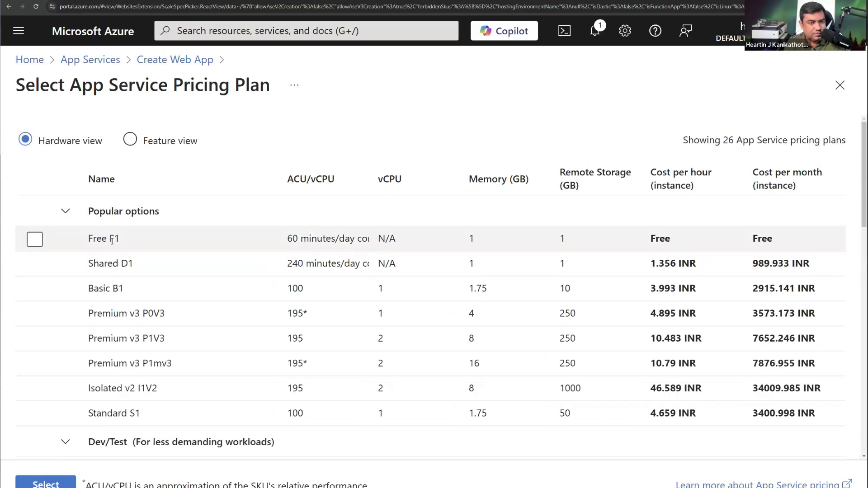
left_click(390, 179)
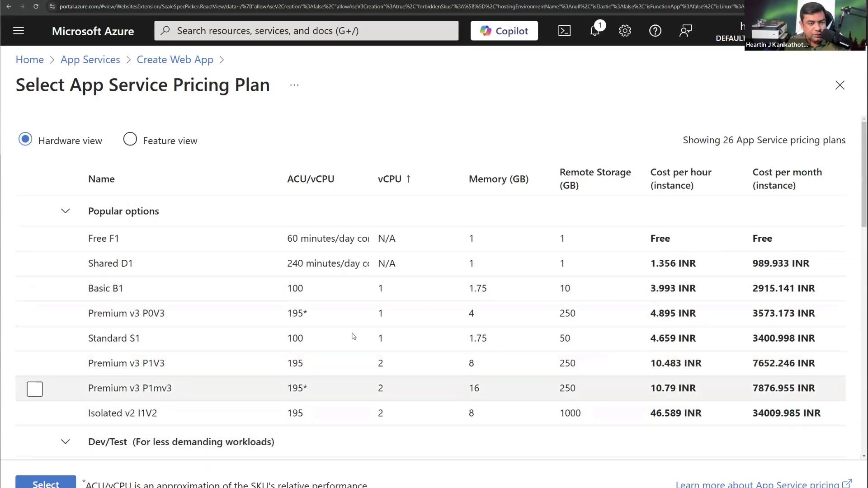
scroll(140, 405, "down", 2)
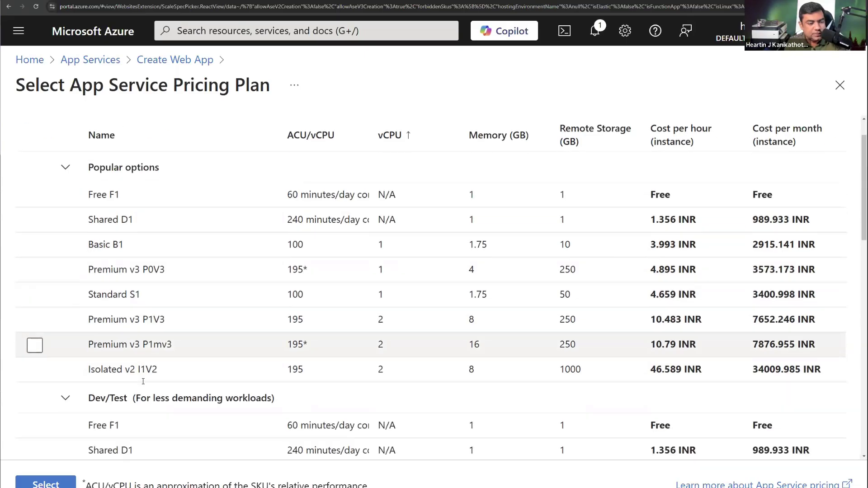
scroll(143, 381, "down", 10)
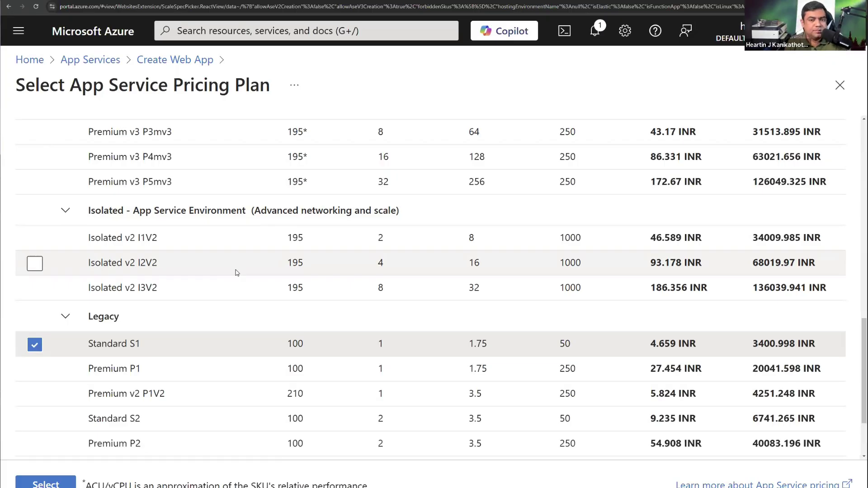
scroll(237, 273, "up", 10)
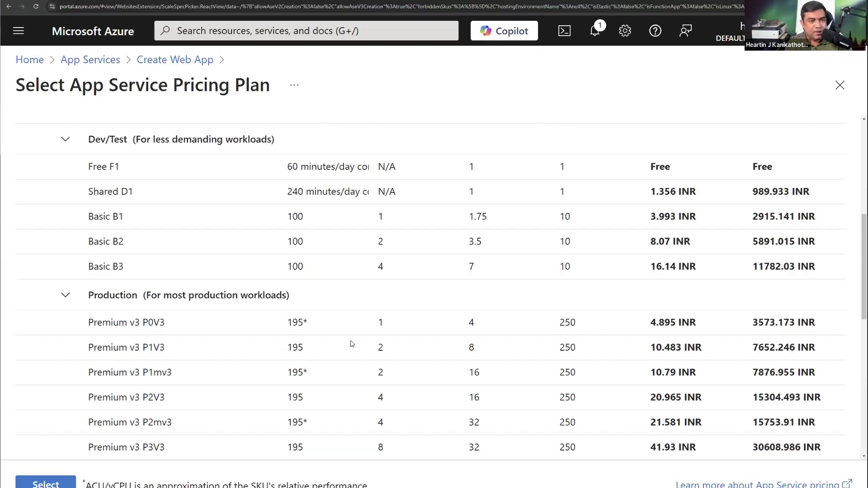
scroll(257, 396, "up", 7)
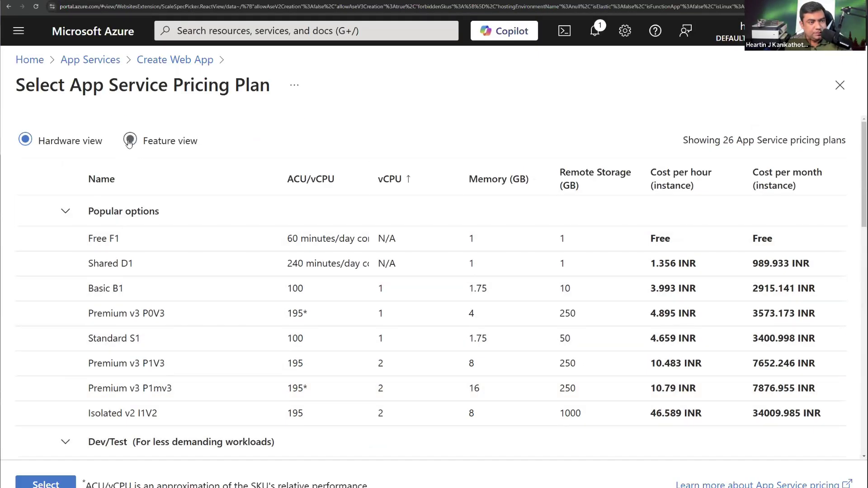
Compare the pricing plans by feature and choose Standard S1 for the App Service plan.
left_click(130, 141)
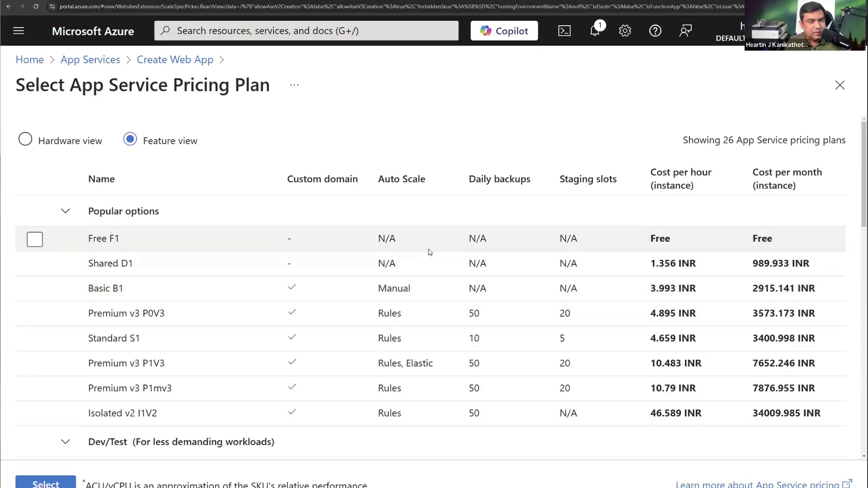
left_click(24, 141)
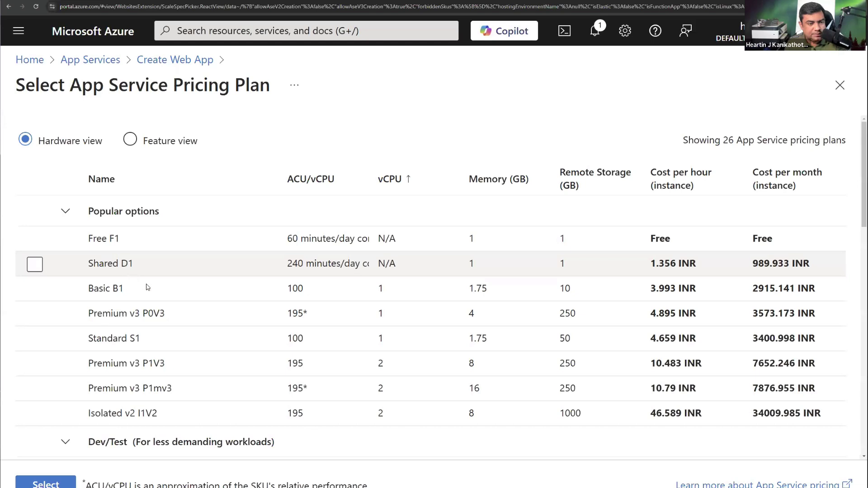
left_click(136, 338)
left_click(46, 483)
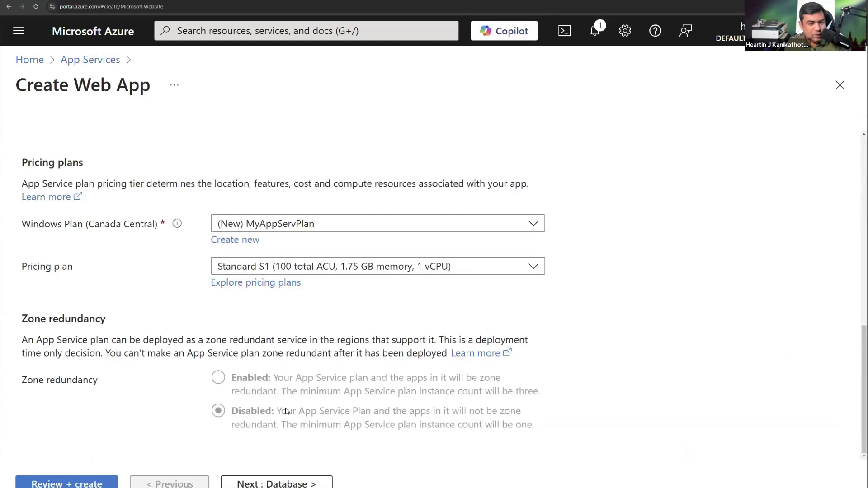
Try the Premium V3 P0V3 plan with zone redundancy enabled, and return the pricing plan to Standard S1 with redundancy disabled.
left_click(276, 271)
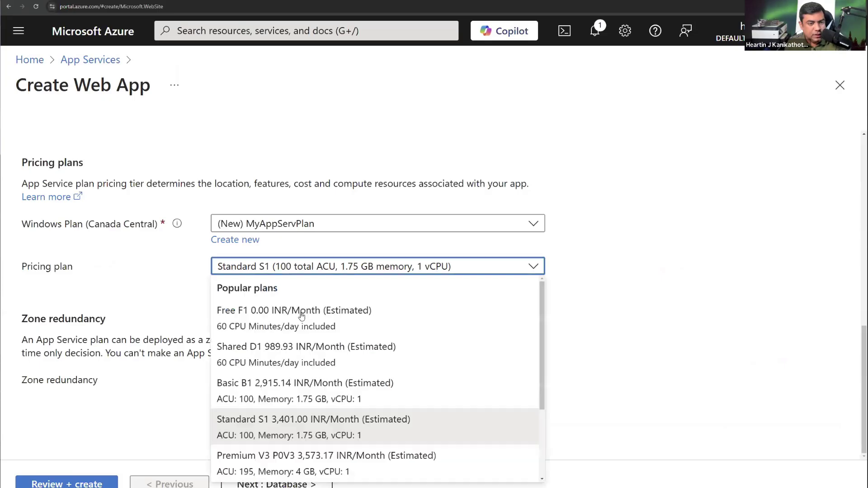
scroll(284, 358, "down", 1)
left_click(286, 425)
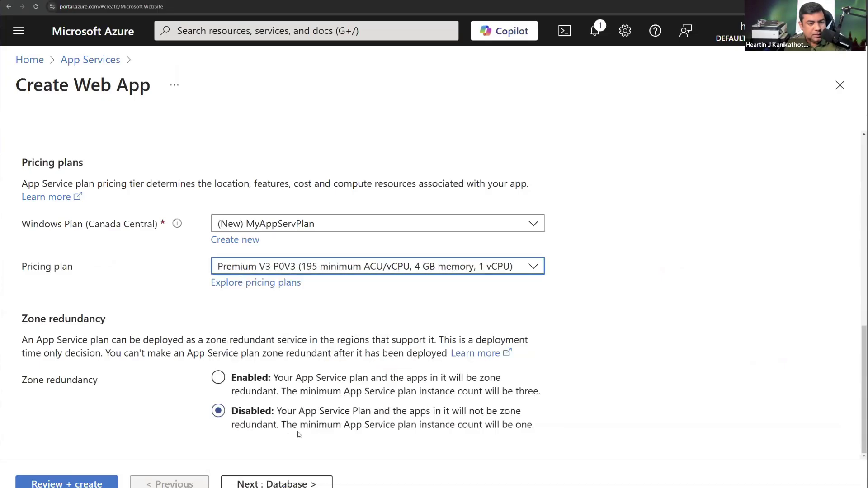
left_click(219, 378)
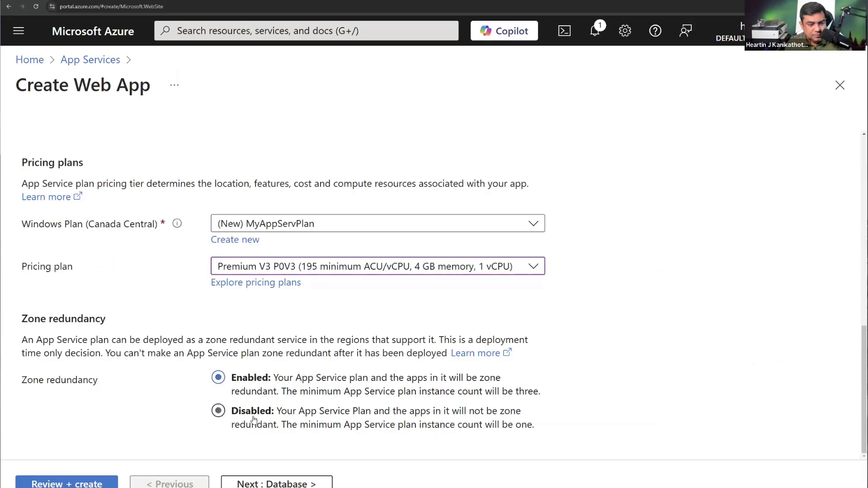
left_click(219, 411)
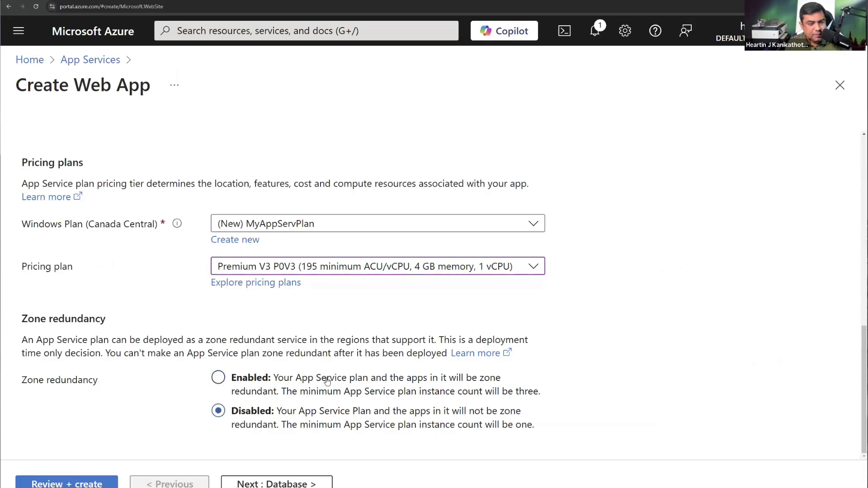
left_click(297, 269)
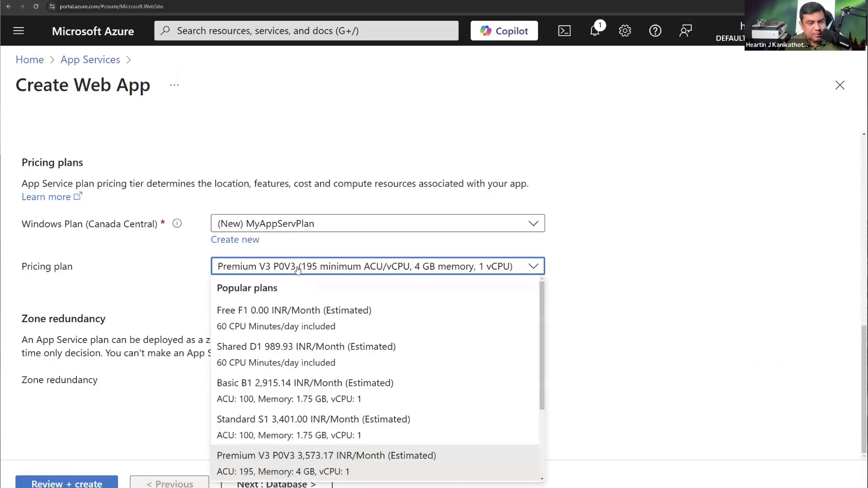
left_click(266, 419)
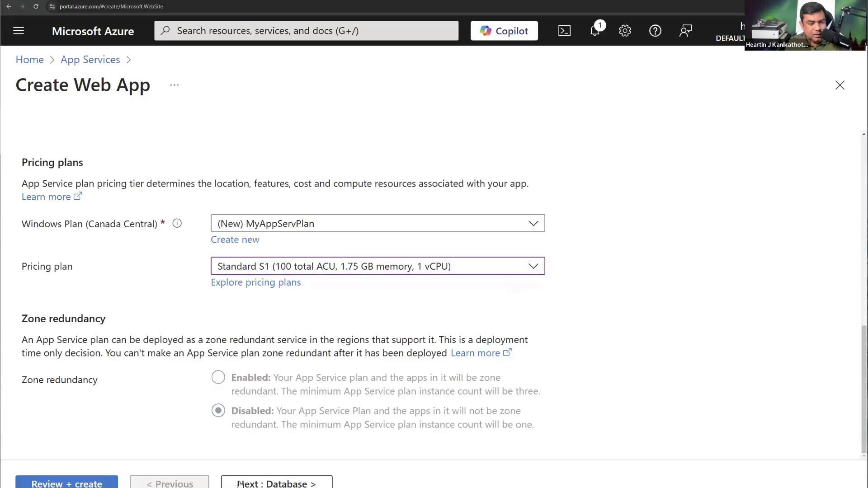
Review the database and deployment settings with their defaults kept, and proceed to the networking settings.
left_click(293, 480)
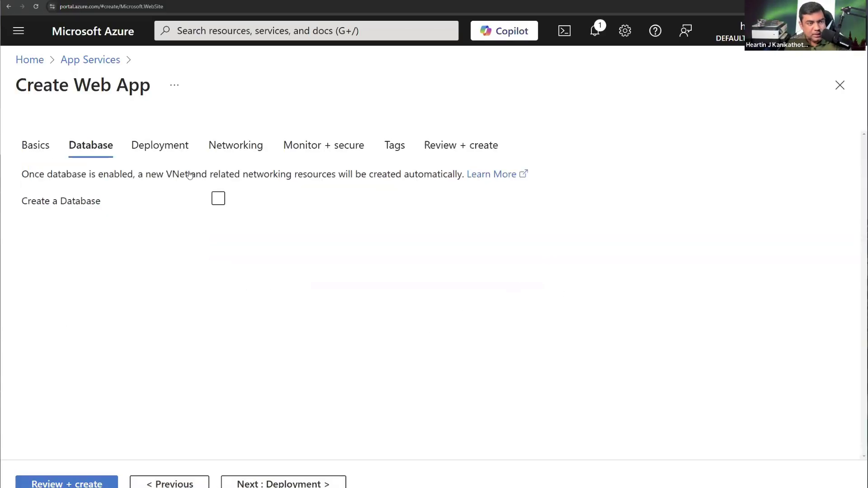
left_click(269, 480)
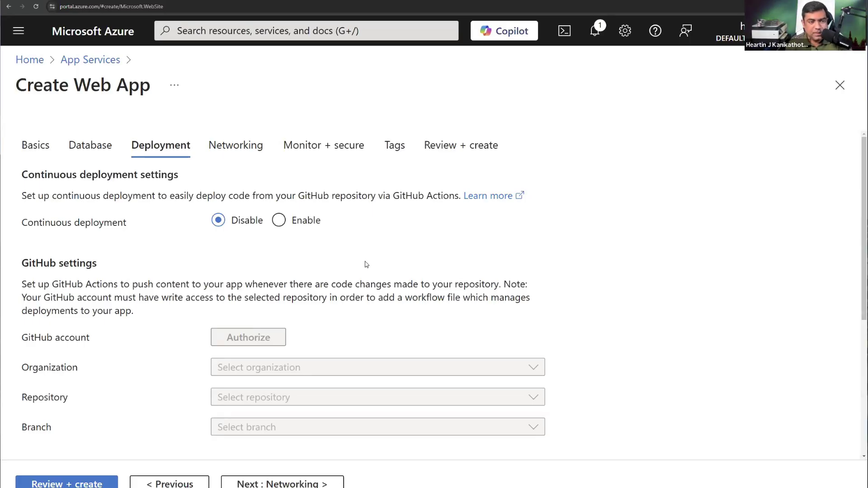
left_click(323, 483)
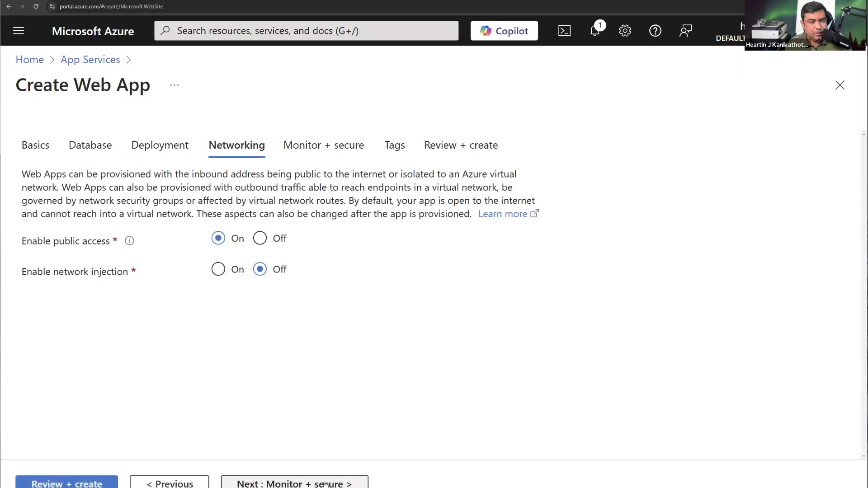
Enable network injection for the web app and check which virtual networks can be selected.
left_click(215, 271)
left_click(286, 360)
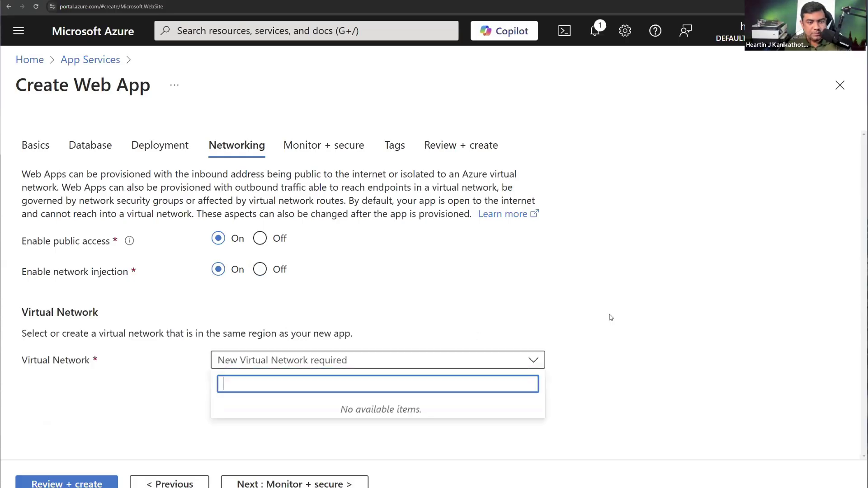
left_click(611, 317)
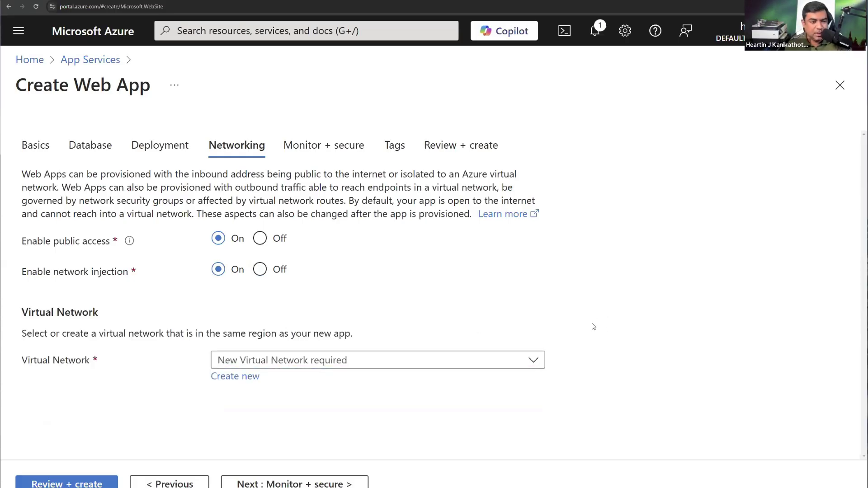
Proceed to the monitoring and security settings and review the Application Insights and Microsoft Defender for Cloud options.
left_click(289, 483)
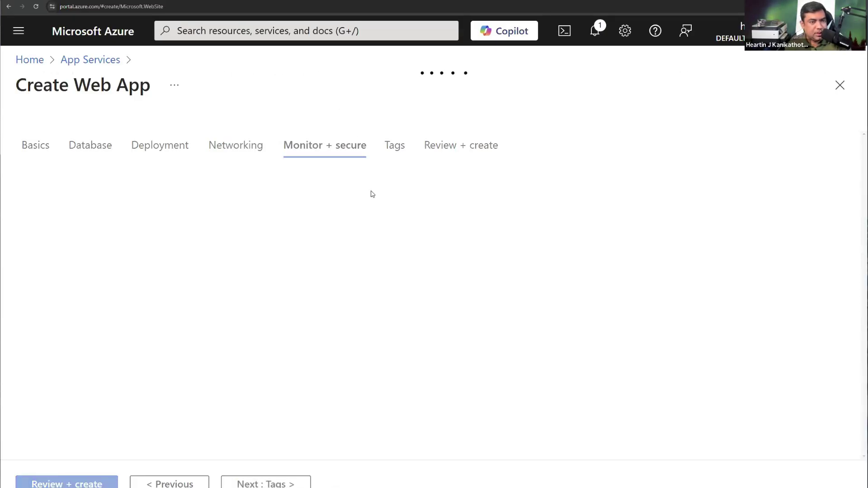
scroll(174, 168, "down", 3)
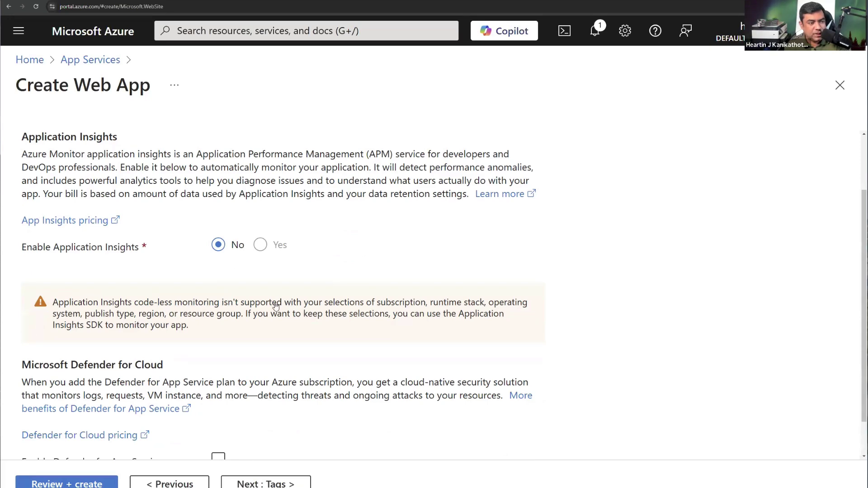
scroll(253, 333, "down", 1)
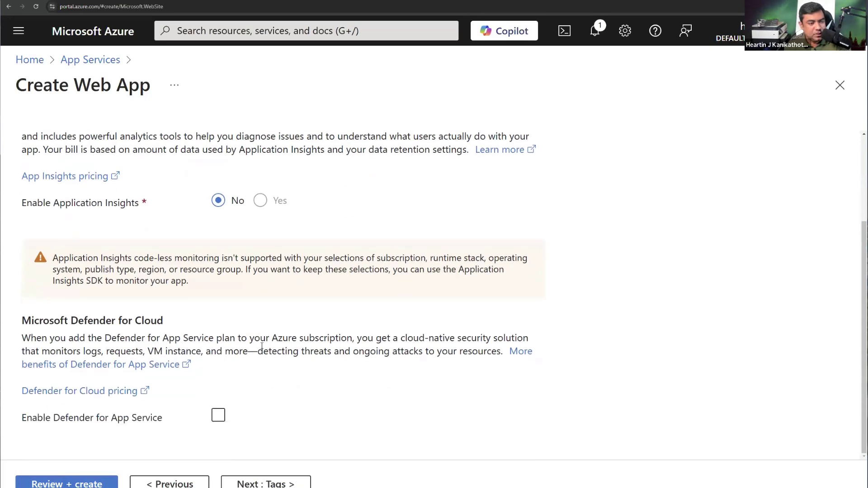
scroll(236, 314, "up", 3)
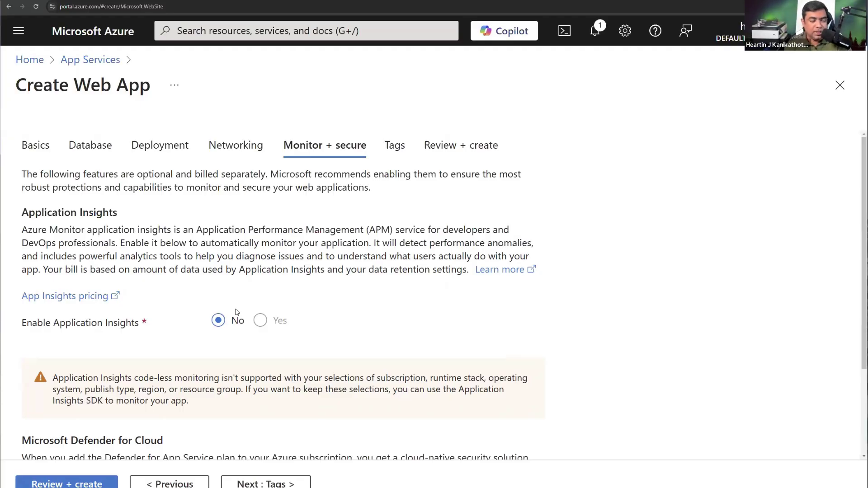
Proceed without tags to the final review of the web app configuration and create the web app.
scroll(206, 308, "down", 3)
left_click(266, 484)
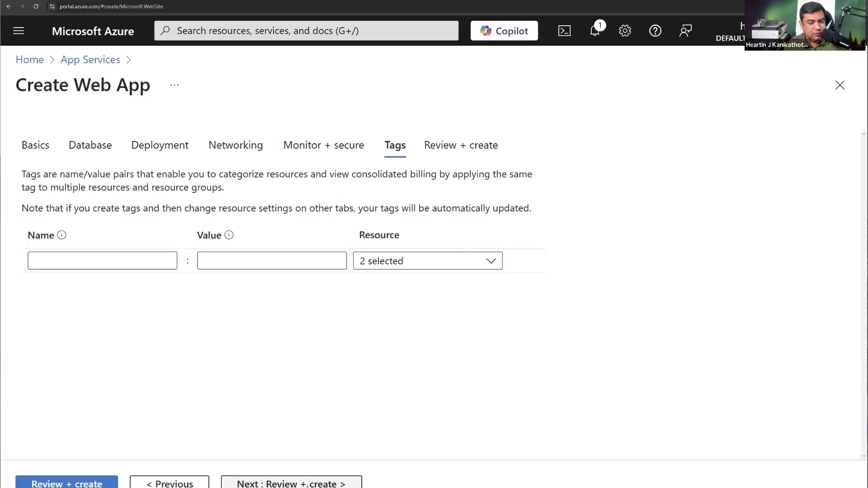
left_click(309, 480)
scroll(418, 312, "down", 6)
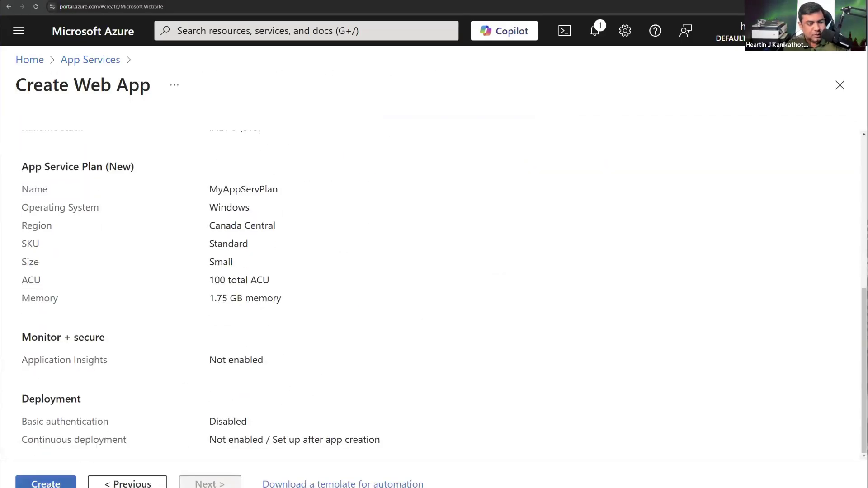
left_click(45, 483)
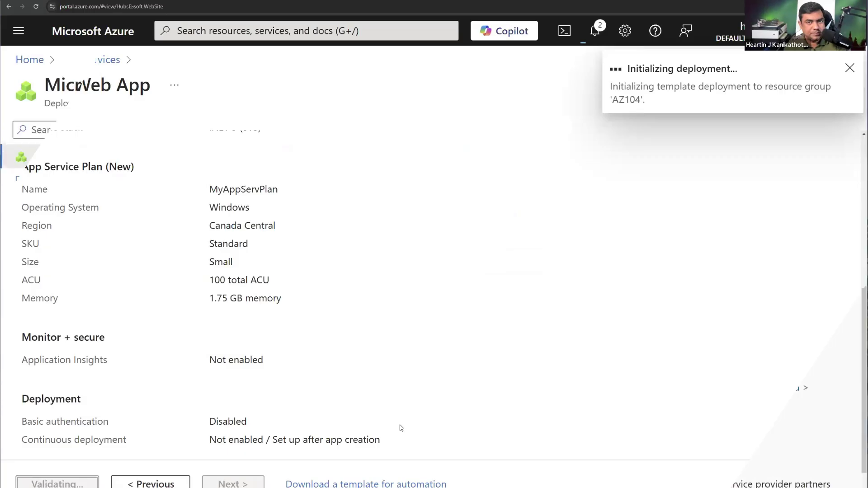
Open the deployed az104hk resource, copy its default domain and load the site in a new browser tab.
left_click(298, 383)
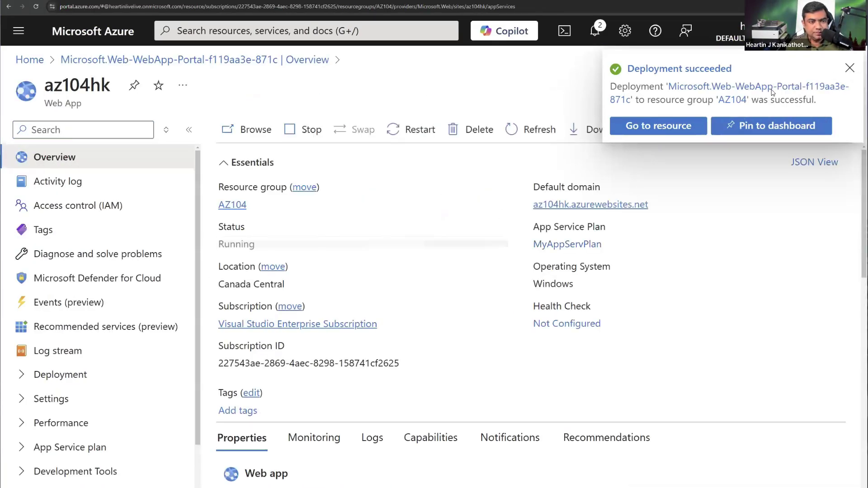
left_click(850, 69)
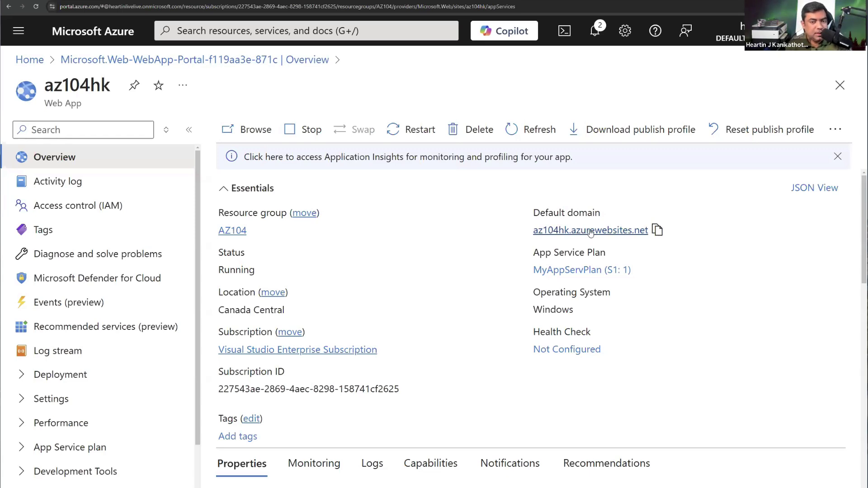
left_click(656, 230)
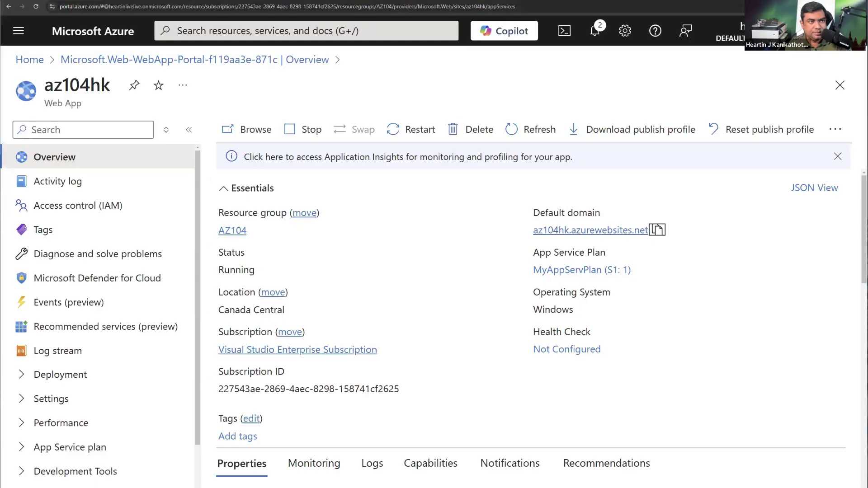
key("ctrl+t")
key("ctrl+v")
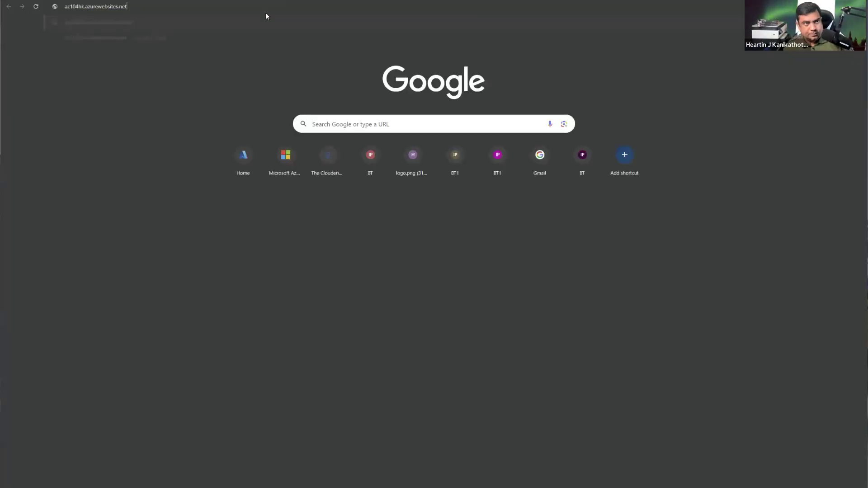
key("Return")
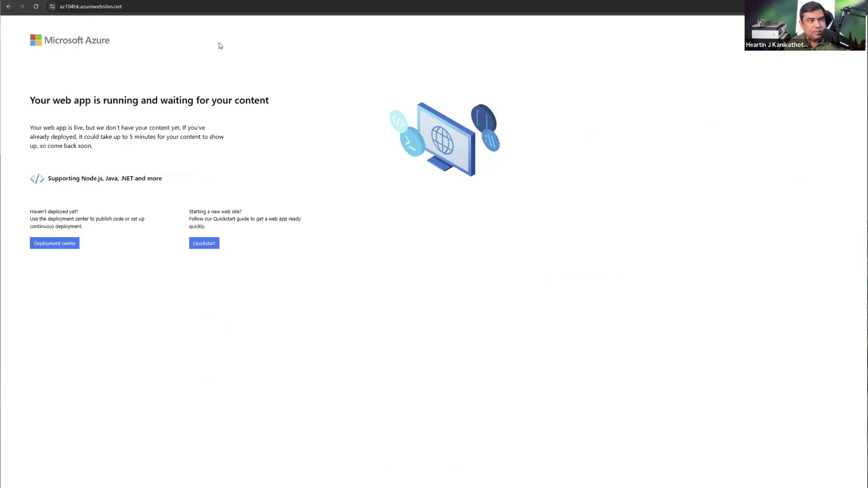
Try GitHub as the code source in az104hk's Deployment Center and review its sign-in and build settings.
left_click(63, 1)
scroll(87, 276, "down", 2)
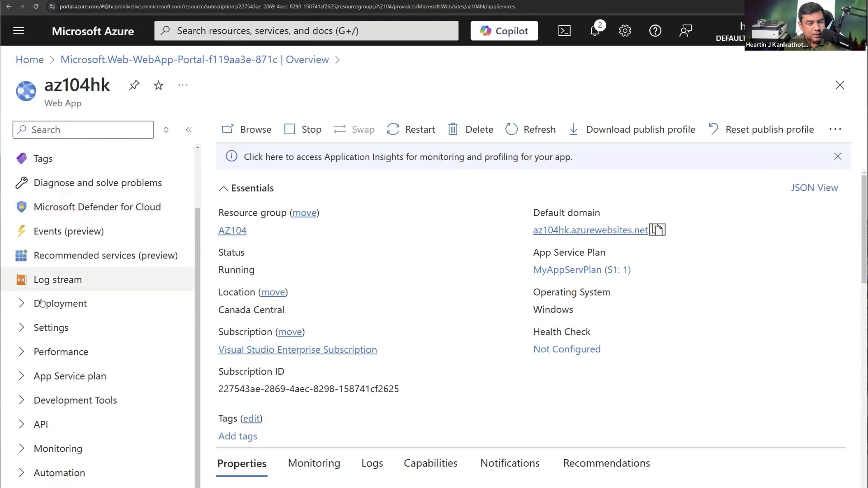
left_click(24, 305)
left_click(90, 353)
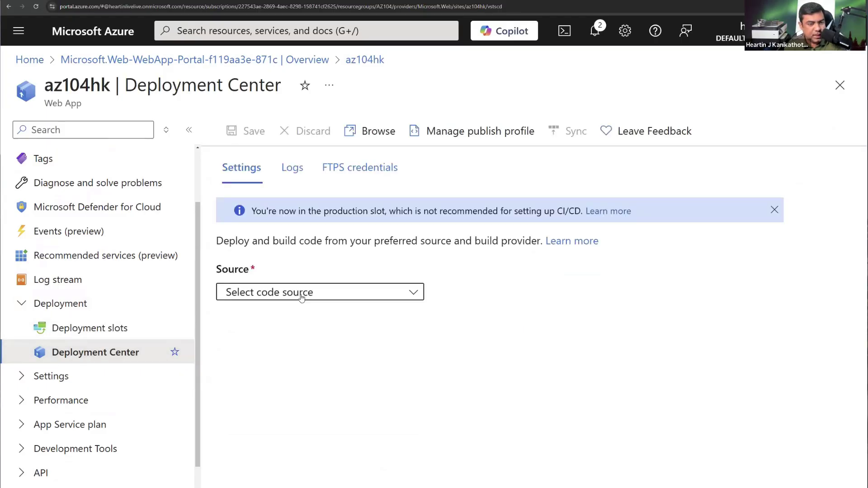
left_click(300, 294)
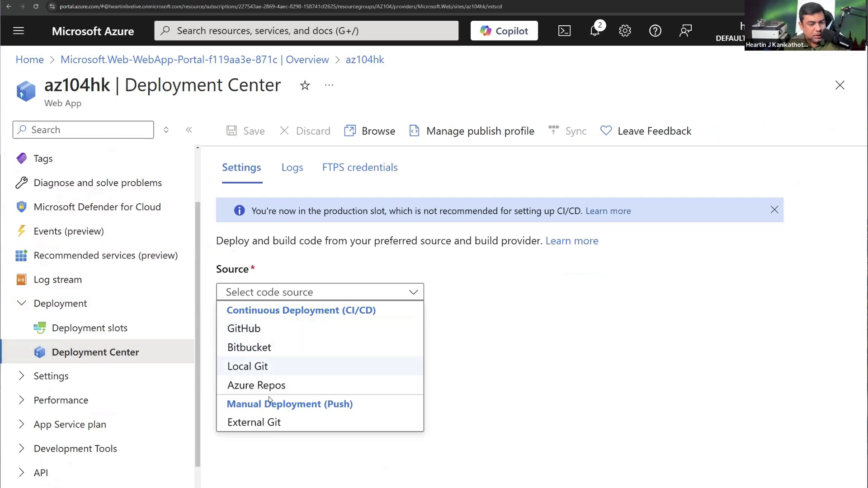
left_click(260, 331)
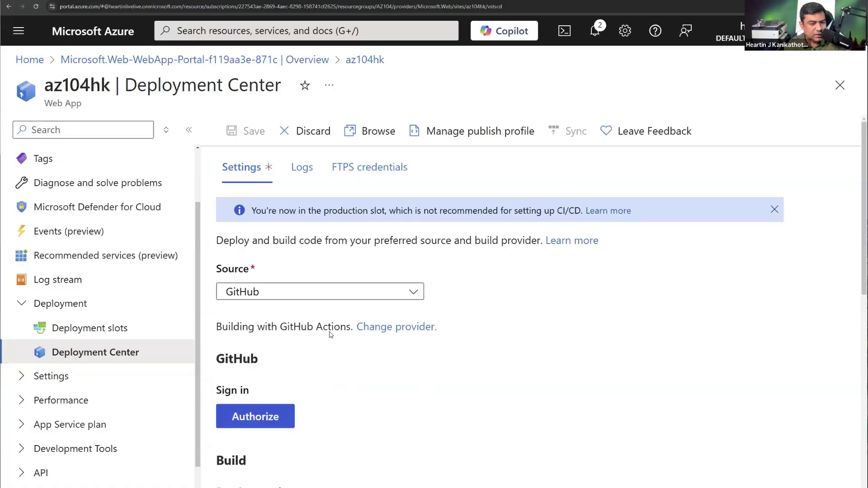
scroll(322, 353, "down", 1)
scroll(269, 363, "down", 1)
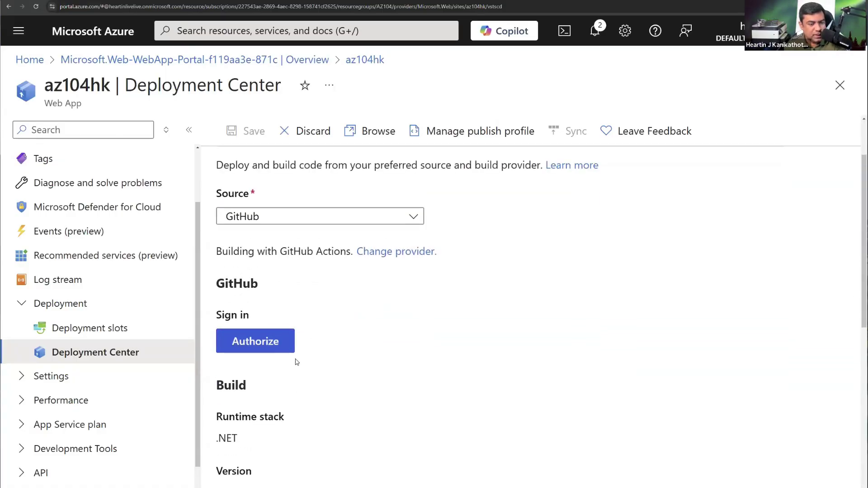
scroll(297, 362, "down", 1)
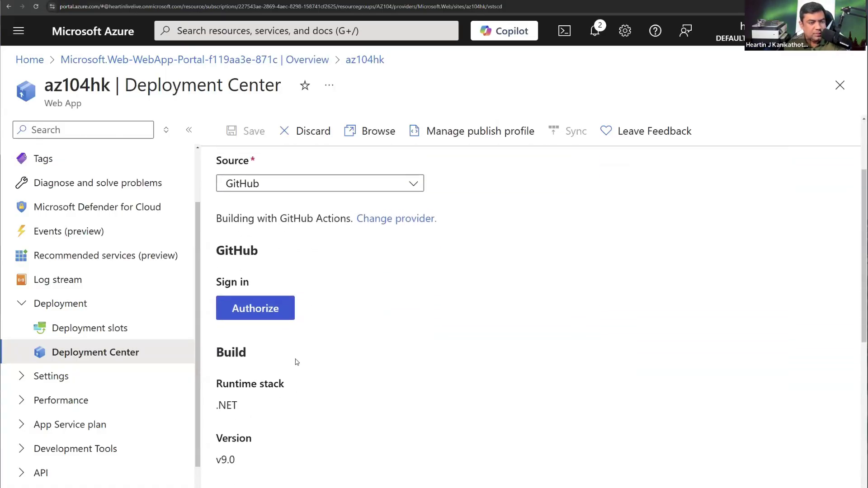
Try Bitbucket, Local Git and Azure Repos as the deployment code source, and discard the unsaved source changes.
left_click(304, 178)
left_click(270, 234)
left_click(284, 293)
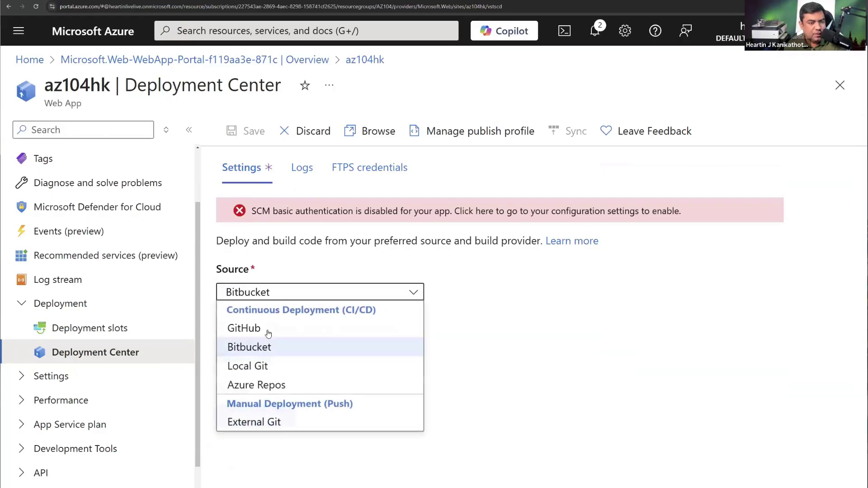
left_click(265, 365)
left_click(302, 292)
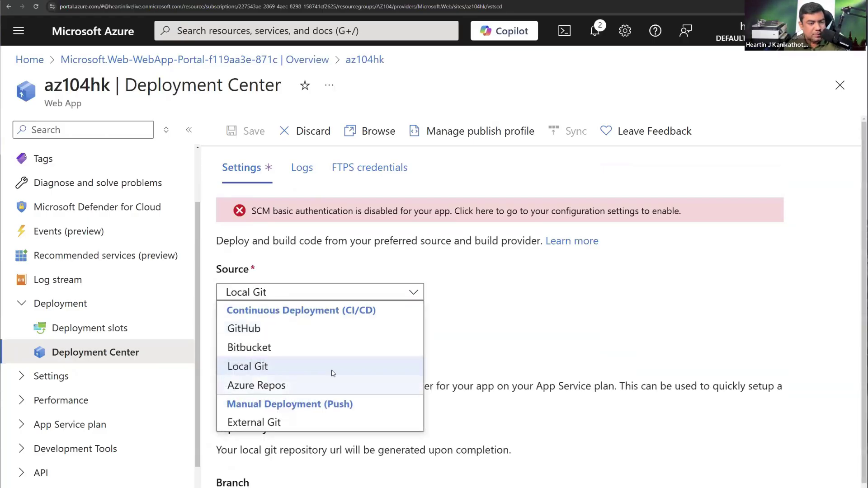
left_click(316, 385)
left_click(324, 293)
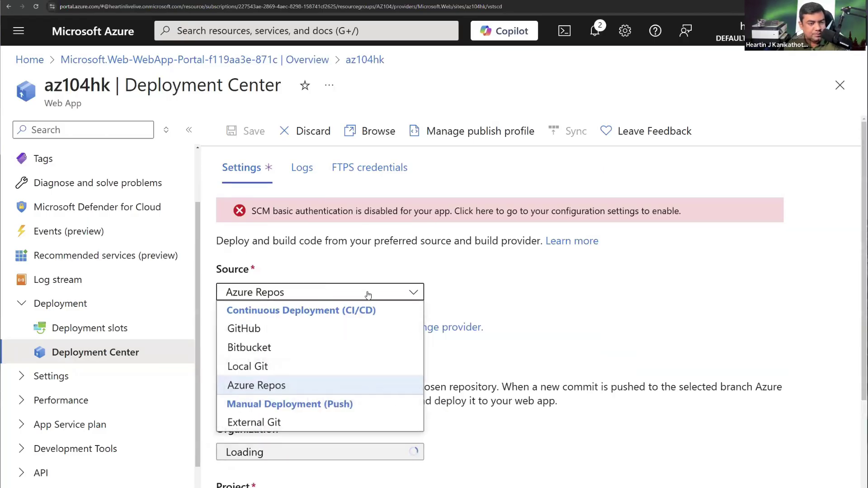
left_click(500, 275)
left_click(307, 139)
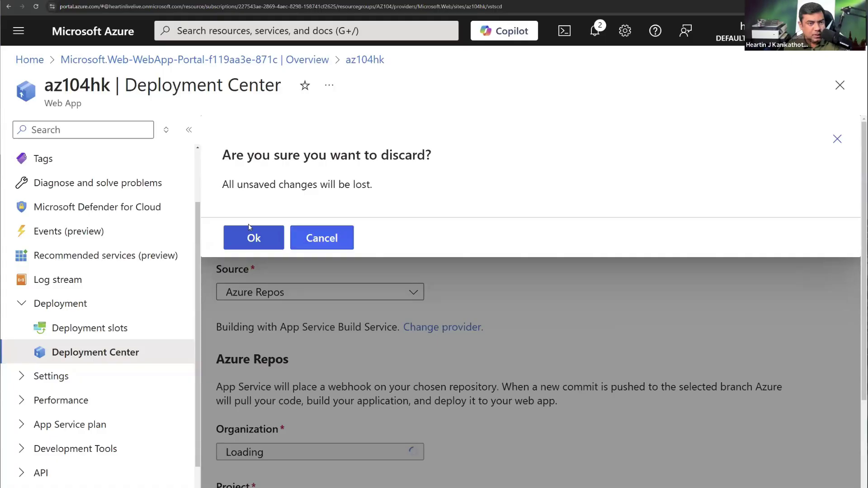
left_click(262, 237)
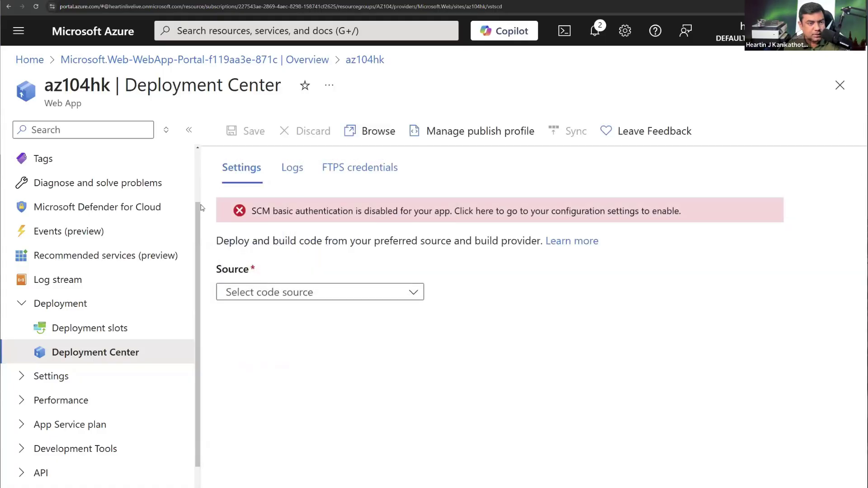
Add a deployment slot named dev to az104hk with its settings cloned from az104hk.
left_click(88, 330)
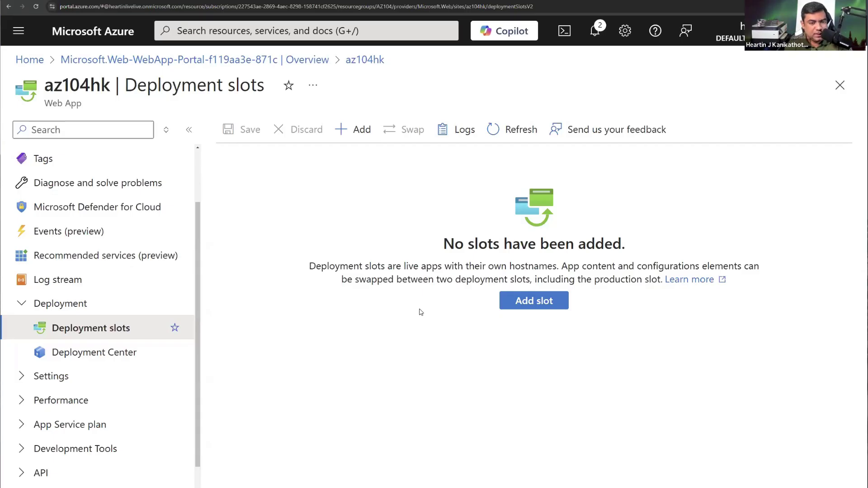
left_click(534, 301)
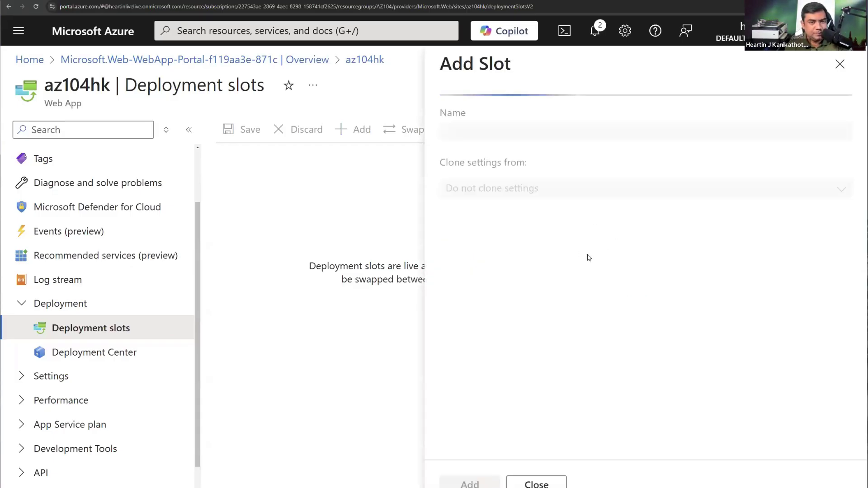
left_click(570, 137)
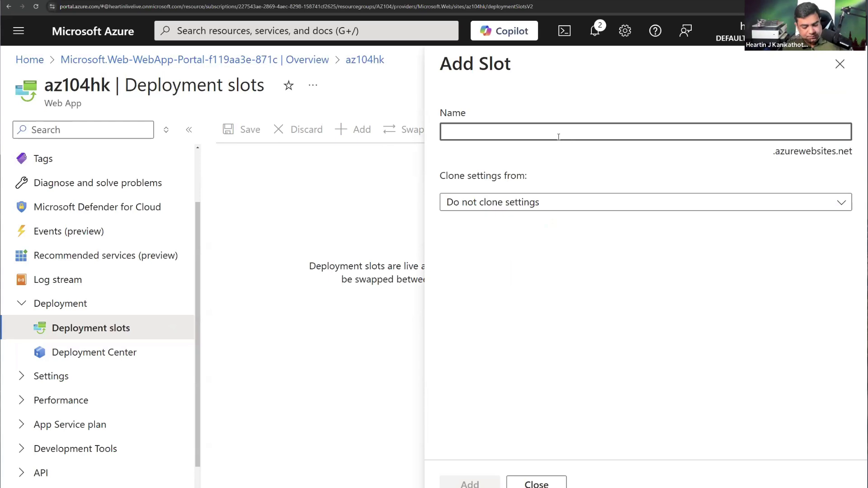
type("dev")
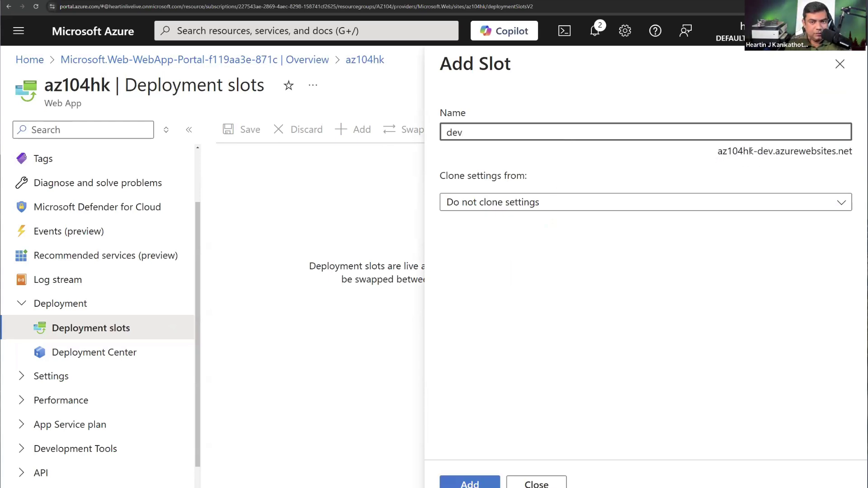
left_click_drag(750, 153, 723, 153)
left_click(729, 187)
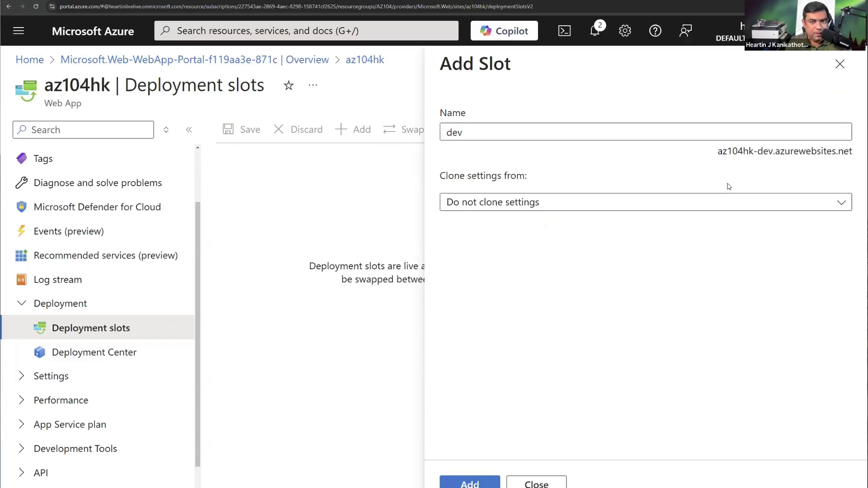
left_click(511, 204)
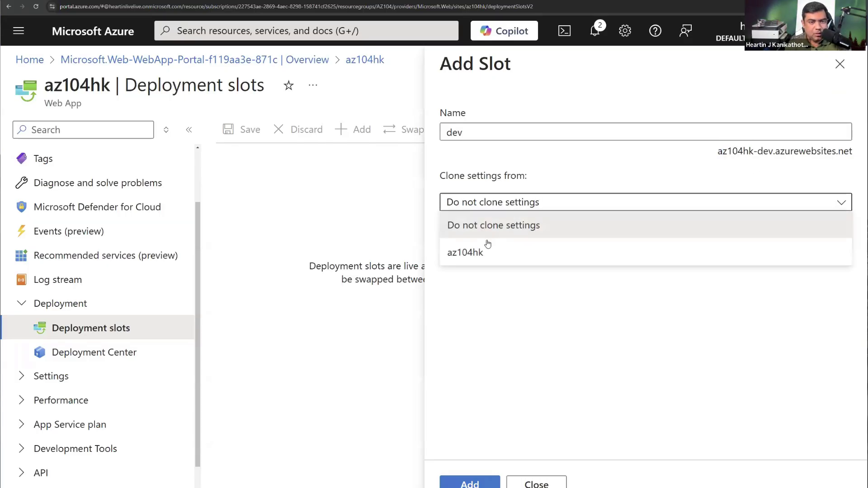
left_click(488, 253)
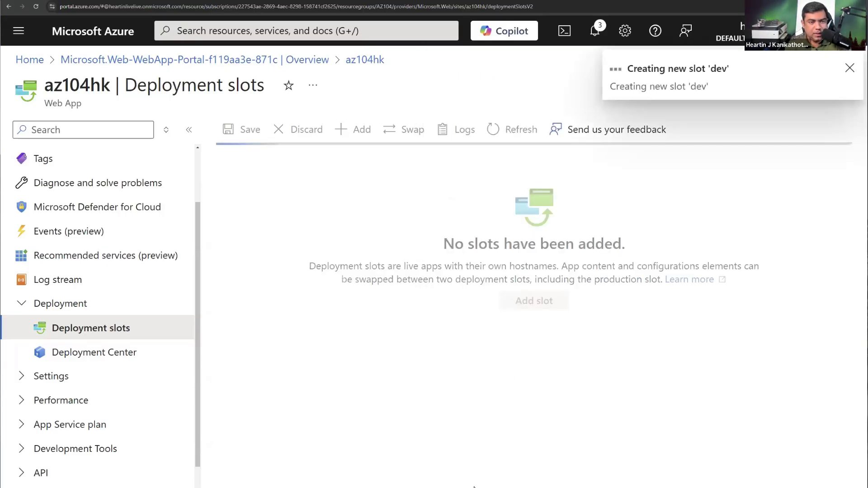
left_click(468, 482)
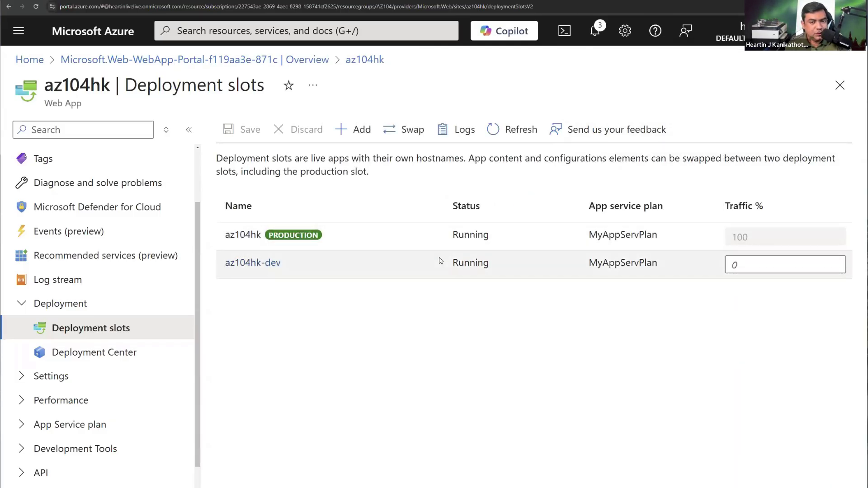
Open the az104hk-dev slot's overview, copy its default domain and load it in a new browser tab.
double_click(230, 234)
left_click(468, 288)
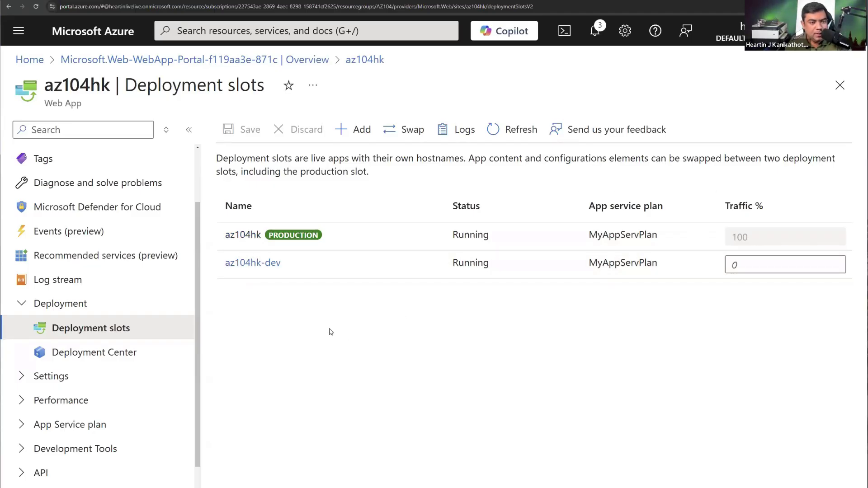
left_click(262, 266)
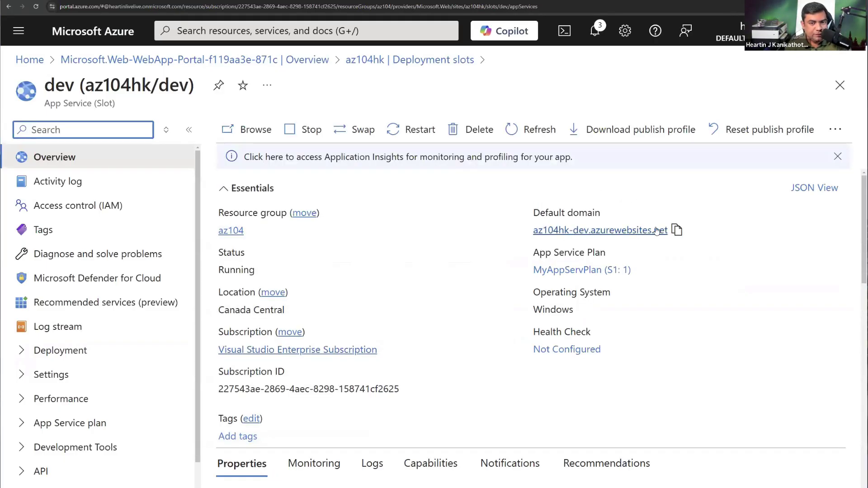
left_click(677, 230)
key("ctrl+t")
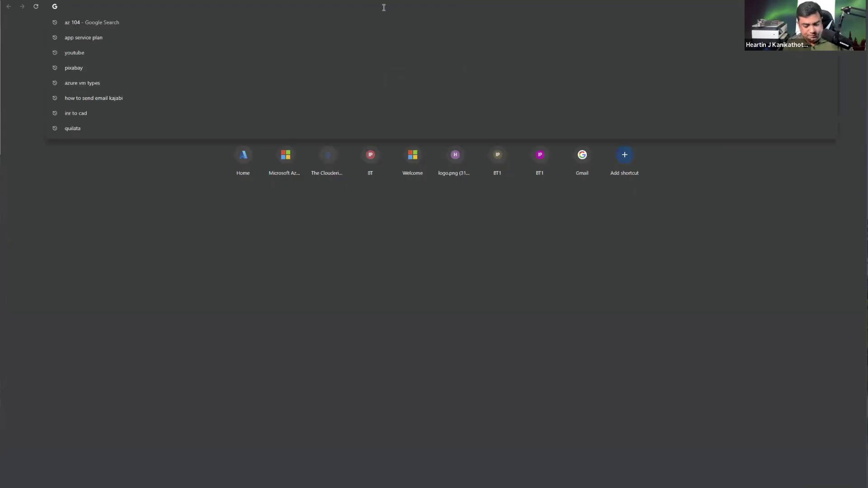
key("ctrl+v")
key("Return")
Check the production site's page in its browser tab and return to the dev slot's overview.
key("ctrl+shift+Tab")
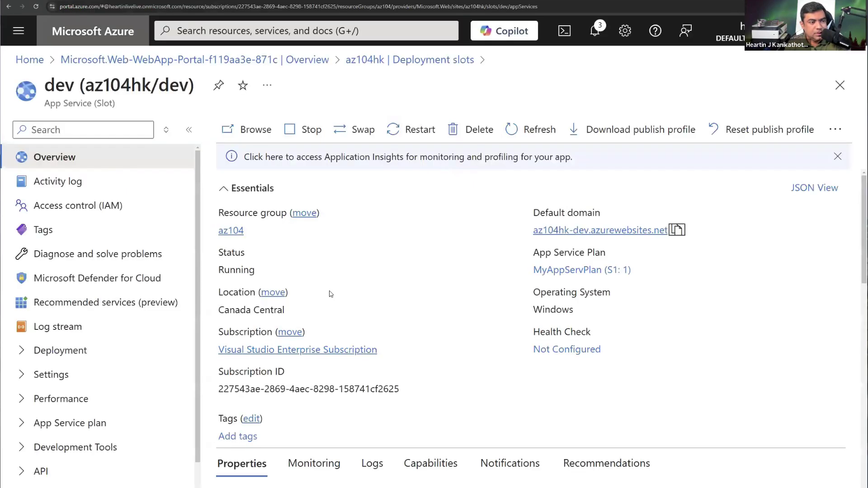
scroll(100, 294, "down", 1)
key("ctrl+Tab")
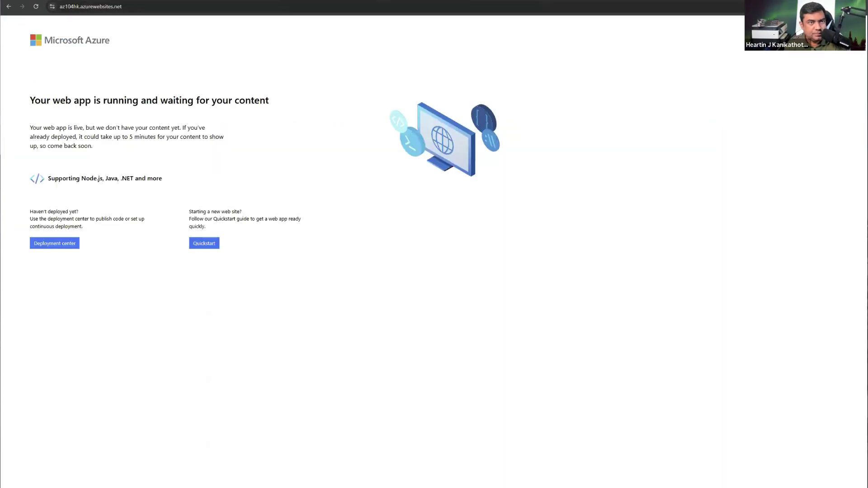
key("ctrl+shift+Tab")
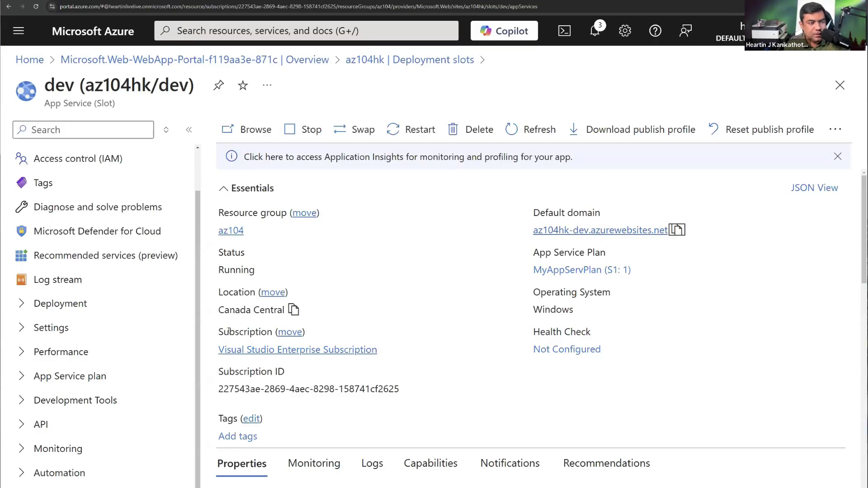
Add a deployment slot named qa with its settings cloned from az104hk.
left_click(68, 303)
left_click(66, 330)
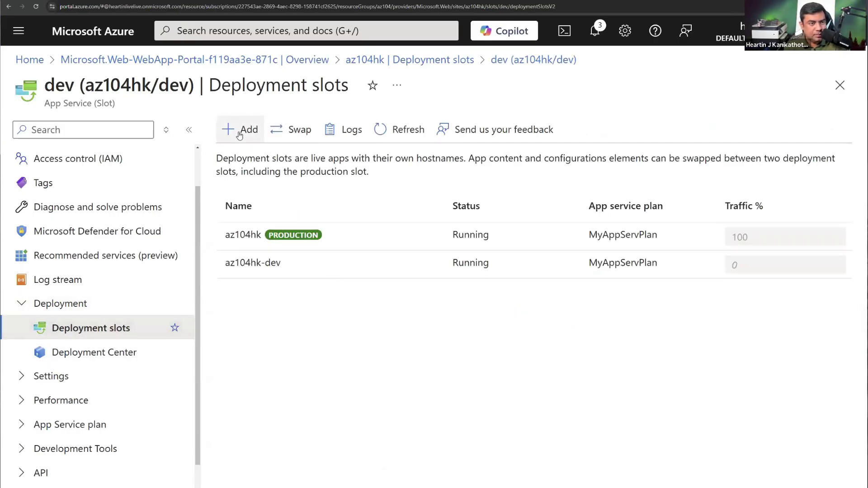
left_click(239, 131)
type("qa")
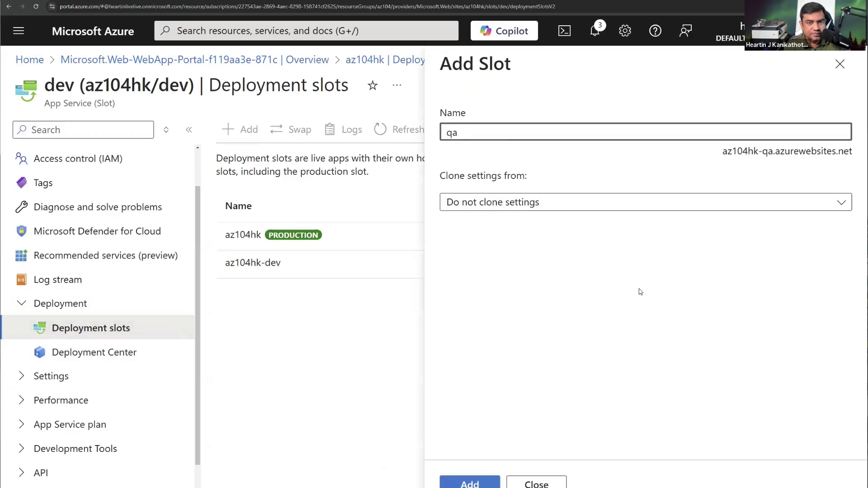
left_click(507, 206)
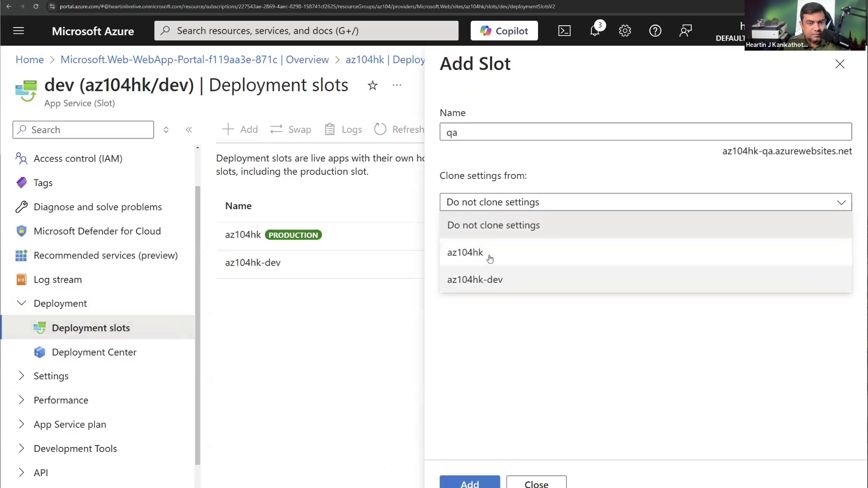
left_click(489, 252)
left_click(468, 485)
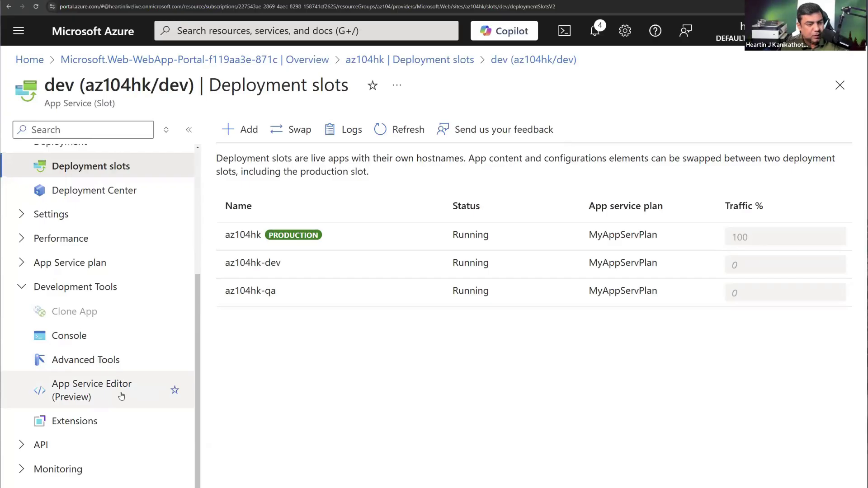
Launch the App Service Editor for the dev slot and open hostingstart.html from its wwwroot folder.
left_click(121, 396)
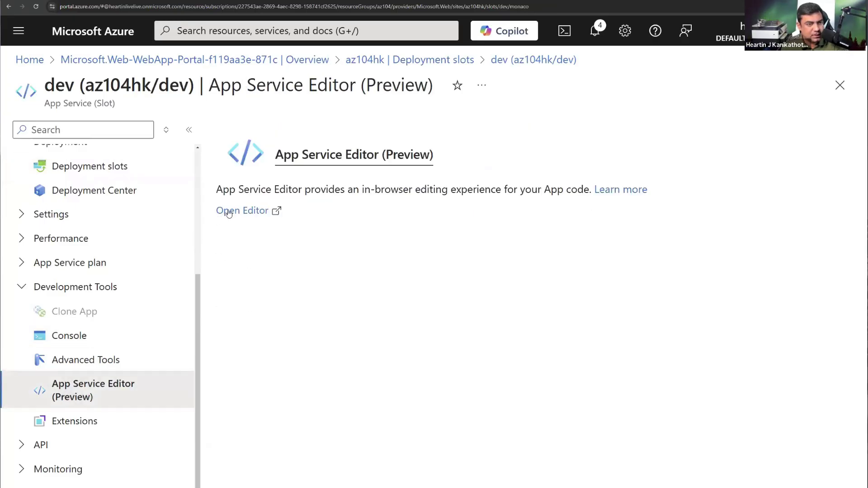
left_click(229, 213)
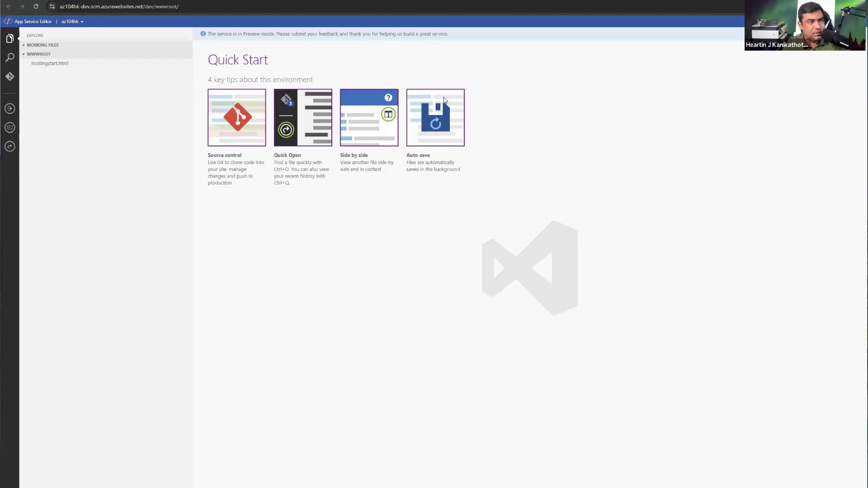
left_click(183, 6)
double_click(183, 6)
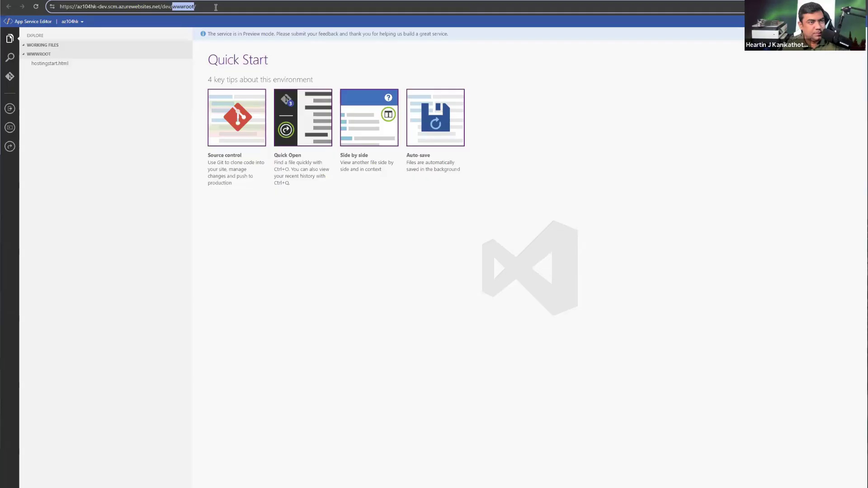
left_click(208, 5)
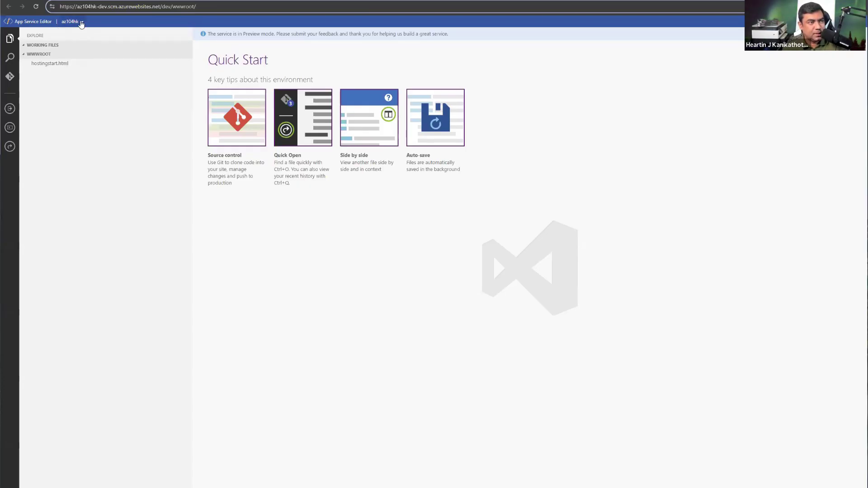
left_click(71, 21)
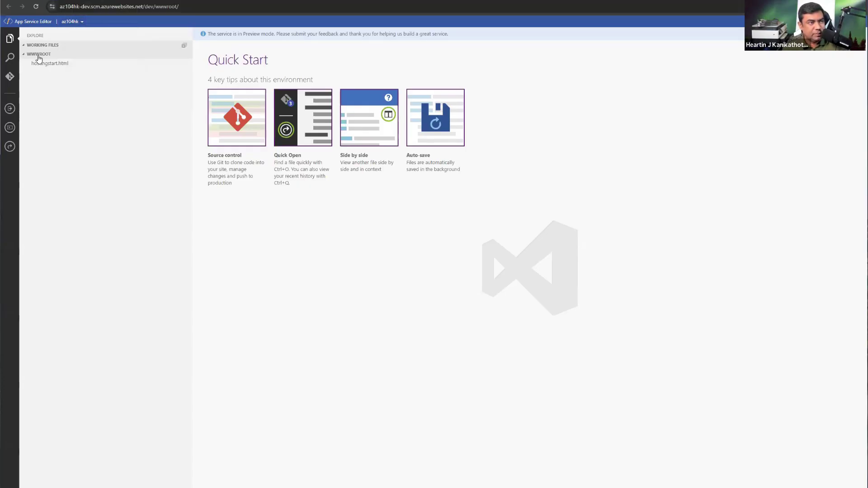
left_click(42, 63)
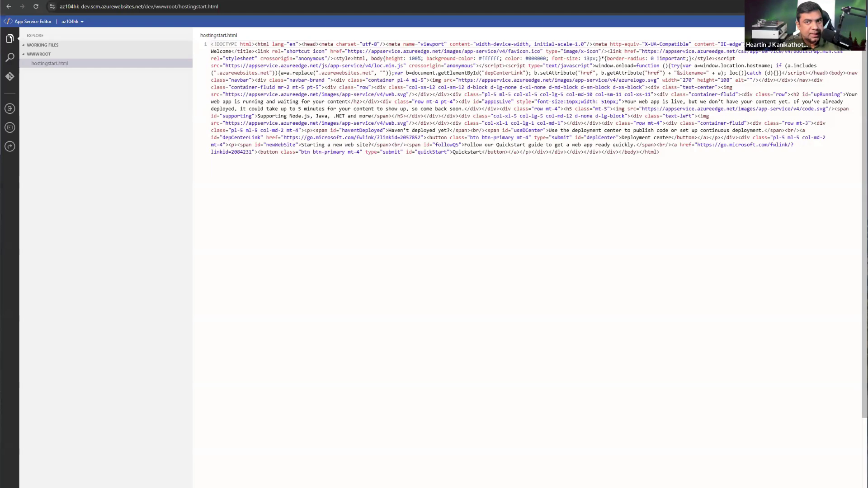
Insert "Message from BT Prod: " before the "Your web app is running" heading text in the dev slot's hostingstart.html.
type("Dv")
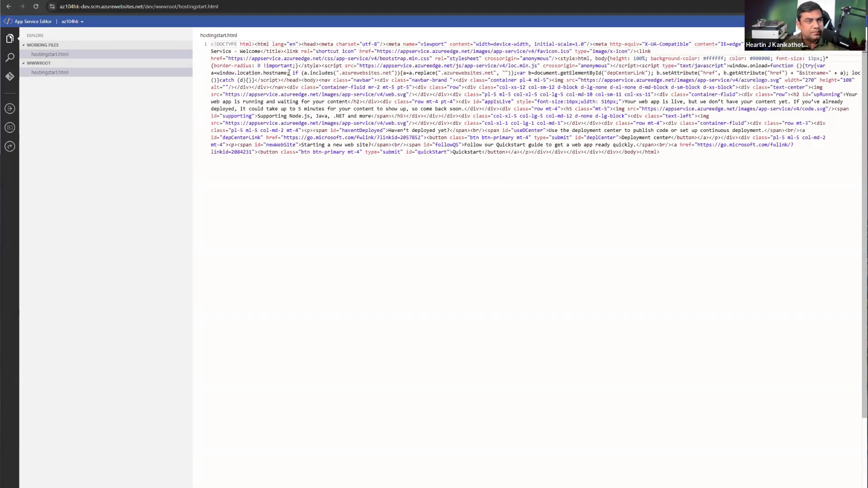
left_click(844, 94)
type("Me")
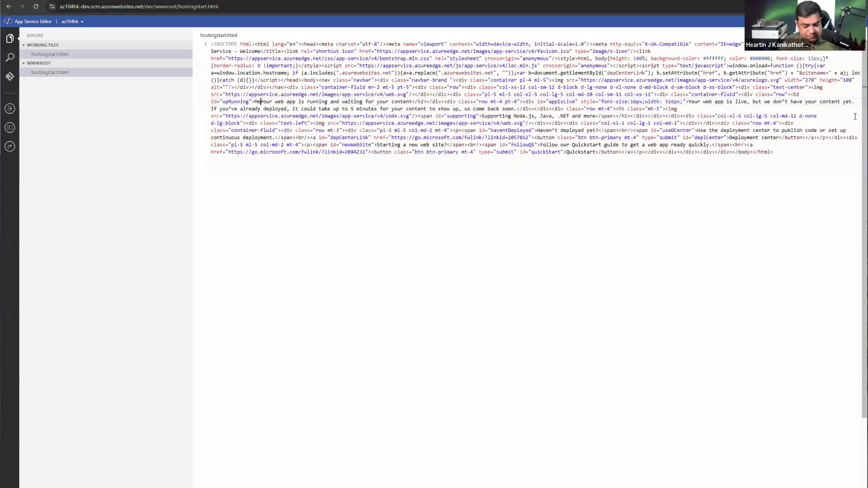
type("ssage from BT")
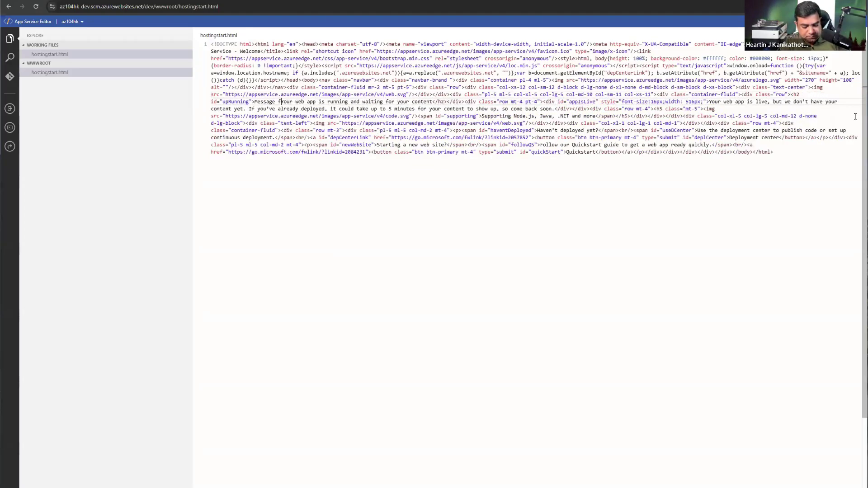
type(":")
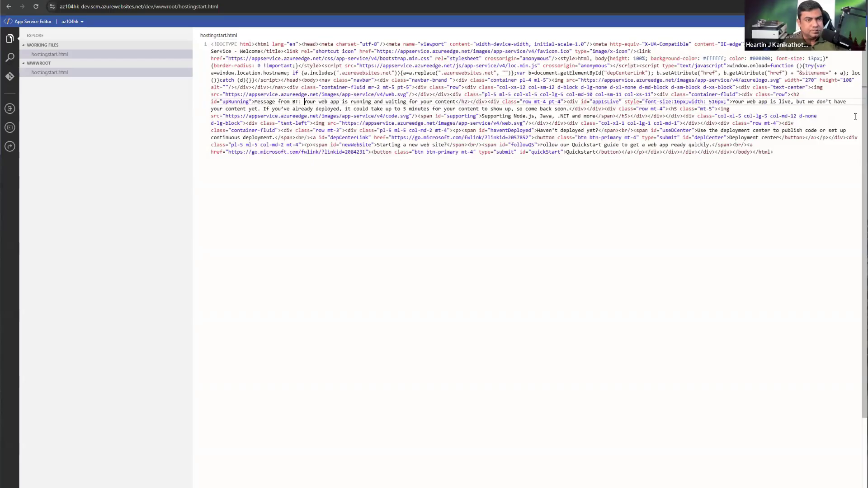
key("Left")
type("P")
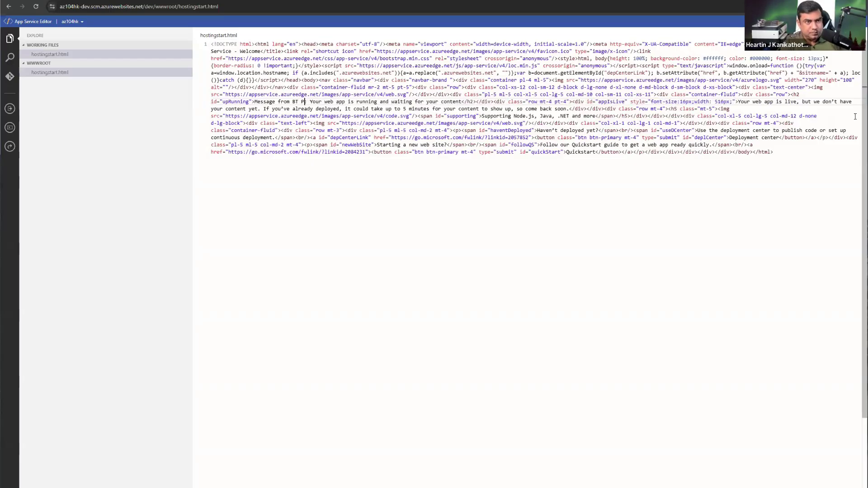
type("ro")
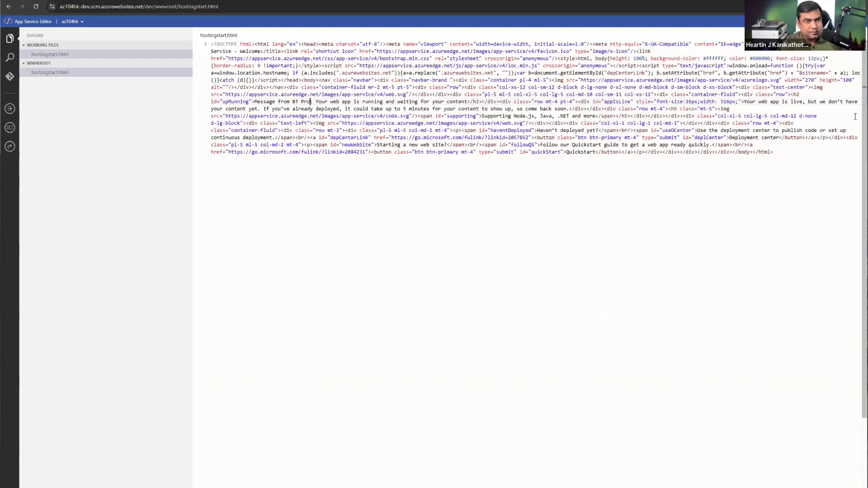
key("BackSpace")
key("BackSpace")
type("rod")
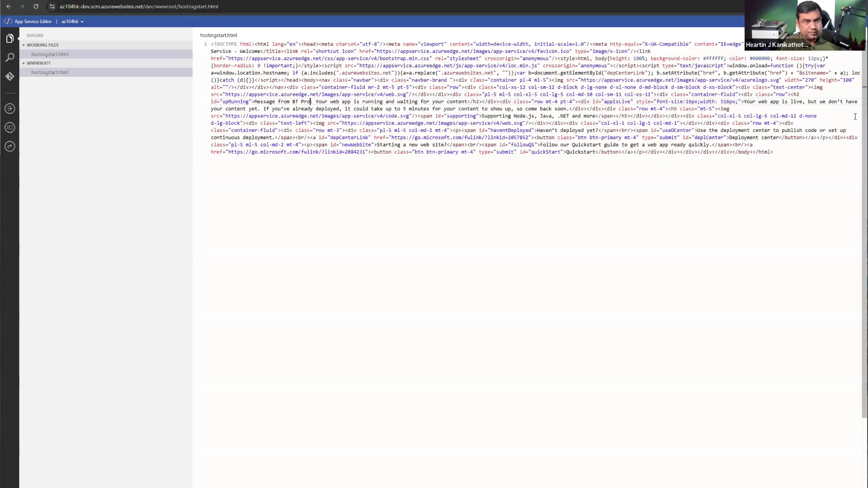
left_click(758, 94)
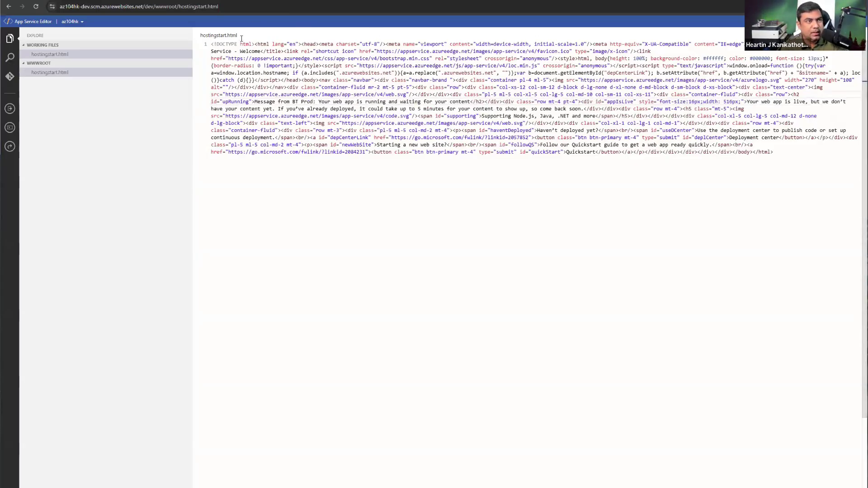
Examine the edited heading on the dev site's page in its browser tab.
left_click(347, 1)
left_click_drag(30, 101, 91, 116)
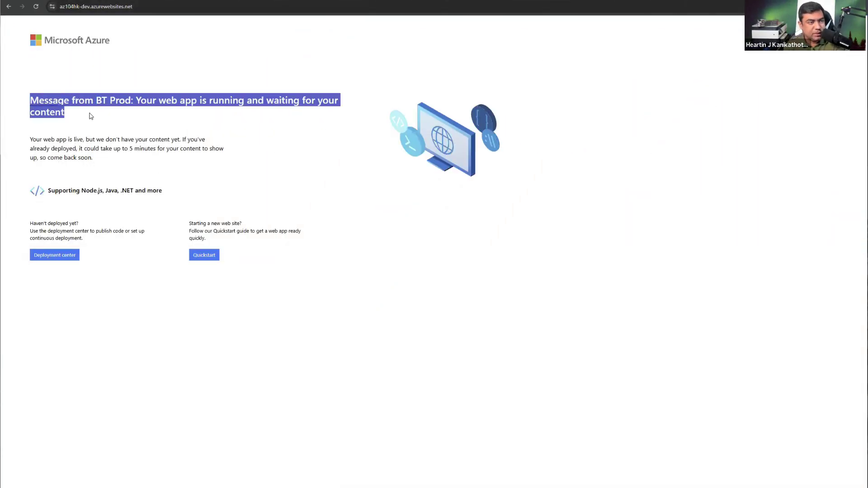
double_click(131, 116)
left_click(157, 120)
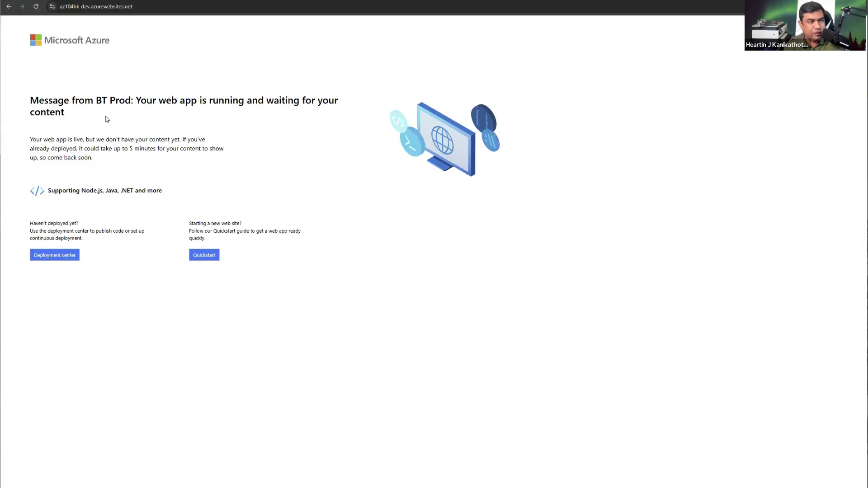
triple_click(42, 101)
left_click(88, 116)
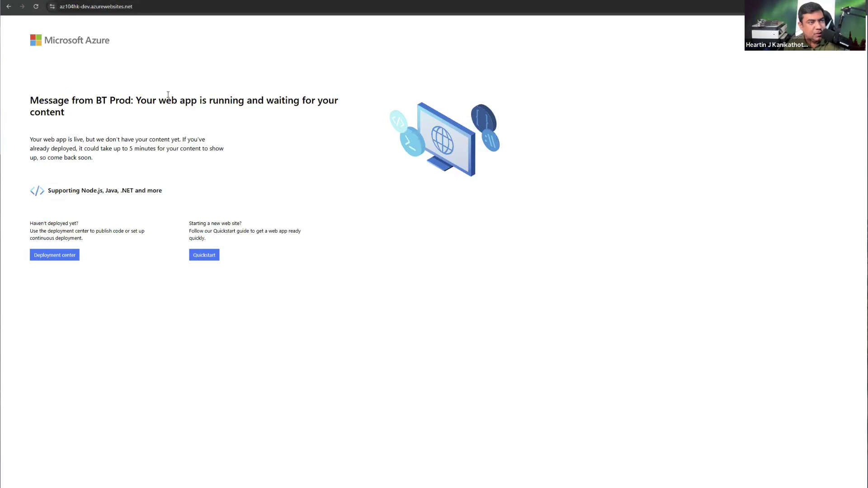
Return to the az104hk web app in the Azure portal and open its deployment slots list.
left_click(40, 0)
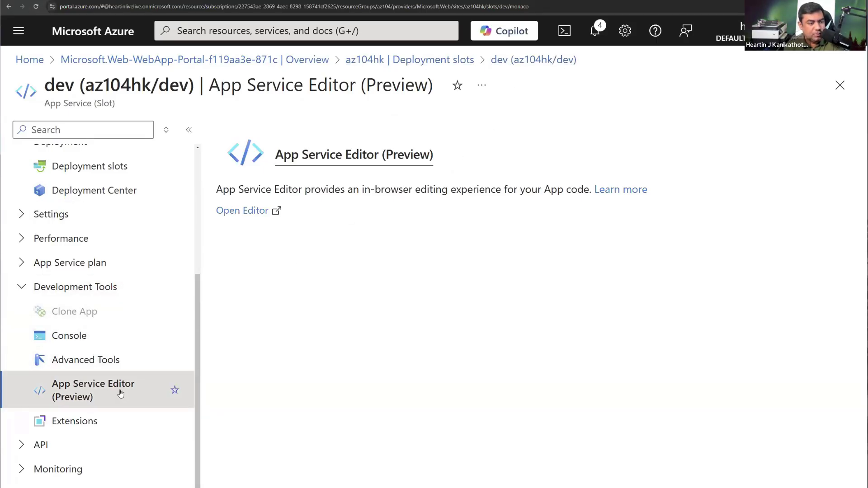
scroll(126, 388, "up", 3)
key("alt+Left")
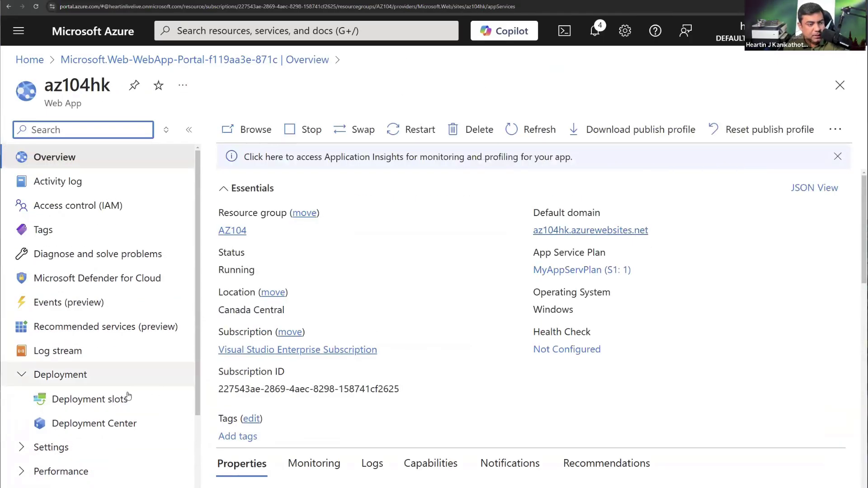
left_click(136, 389)
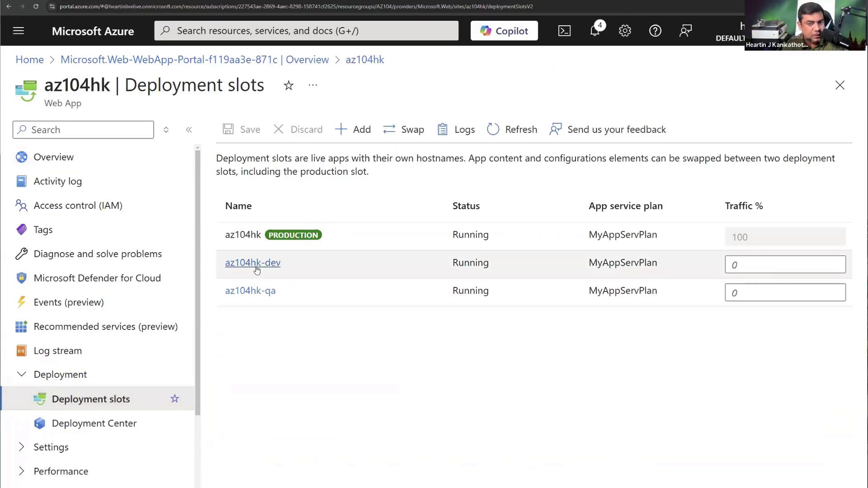
Compare the dev site's page with the production site's page, reloading the production page.
left_click(413, 0)
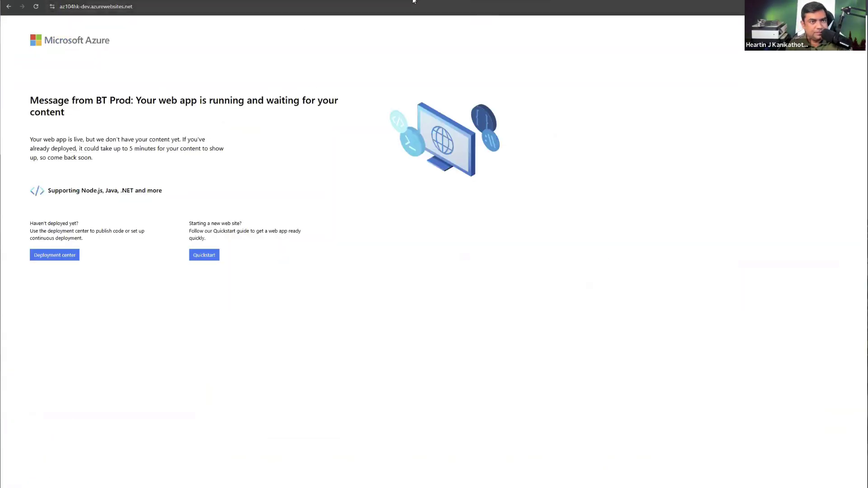
left_click(487, 0)
left_click(416, 1)
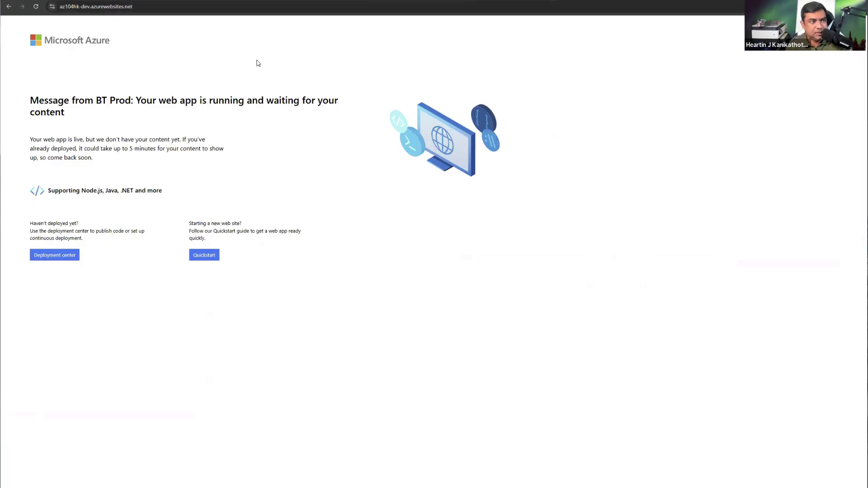
left_click(486, 1)
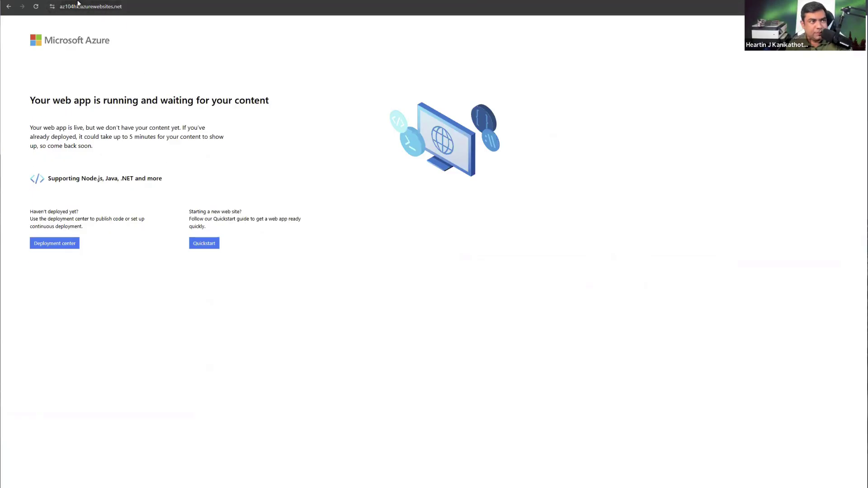
left_click(38, 7)
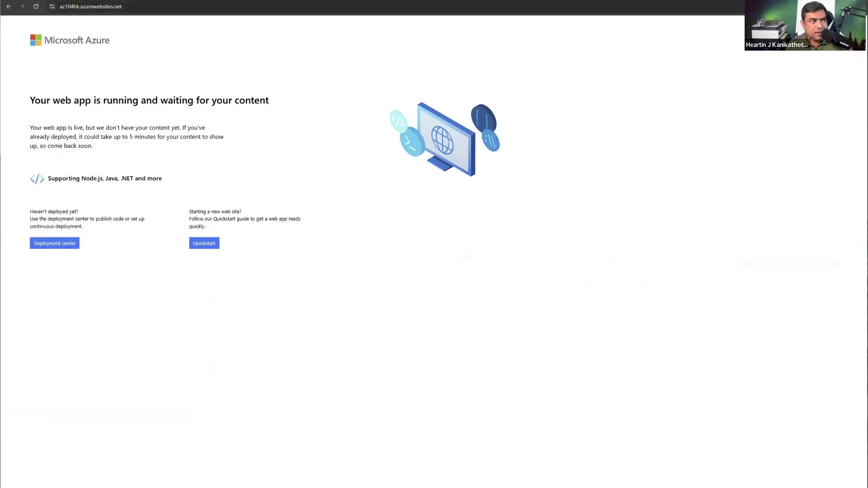
Open the az104hk-qa slot's overview and load az104hk-qa.azurewebsites.net in a new browser tab.
left_click(118, 1)
left_click(267, 291)
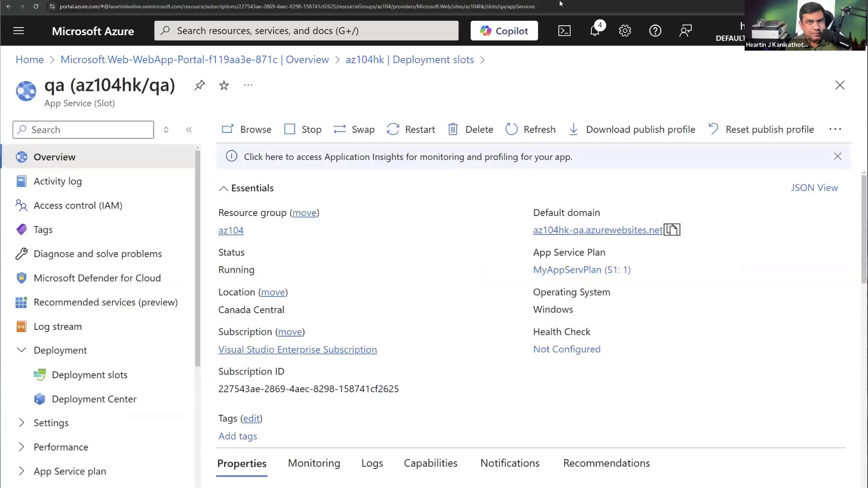
left_click(561, 2)
type("az104hk-qa.azurewebsites.net")
key("Return")
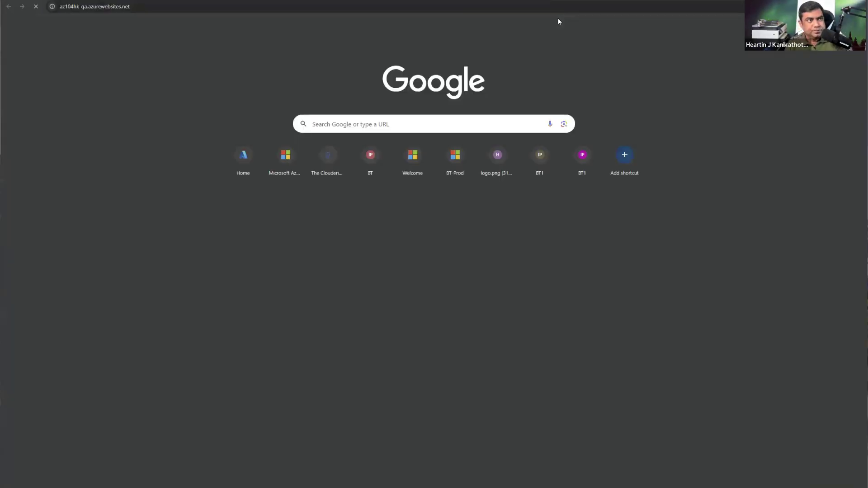
Return to the qa slot in the Azure portal and swap source slot az104hk-dev with target slot az104hk-qa.
left_click(118, 1)
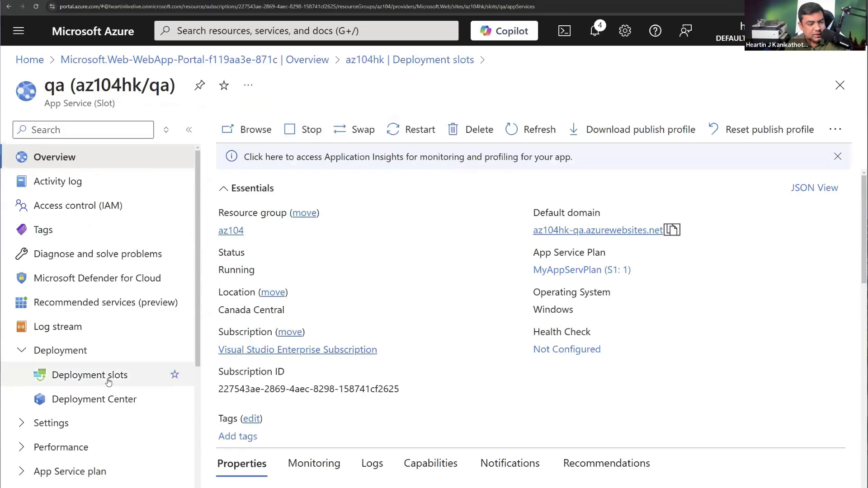
left_click(90, 378)
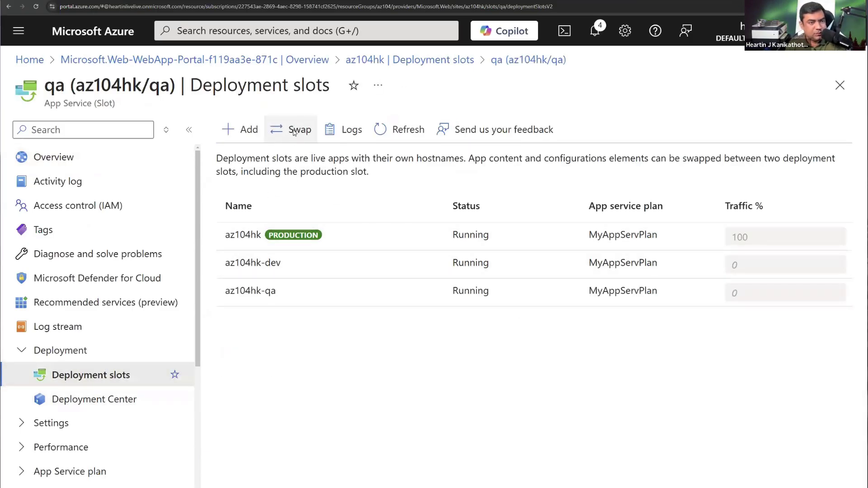
left_click(294, 132)
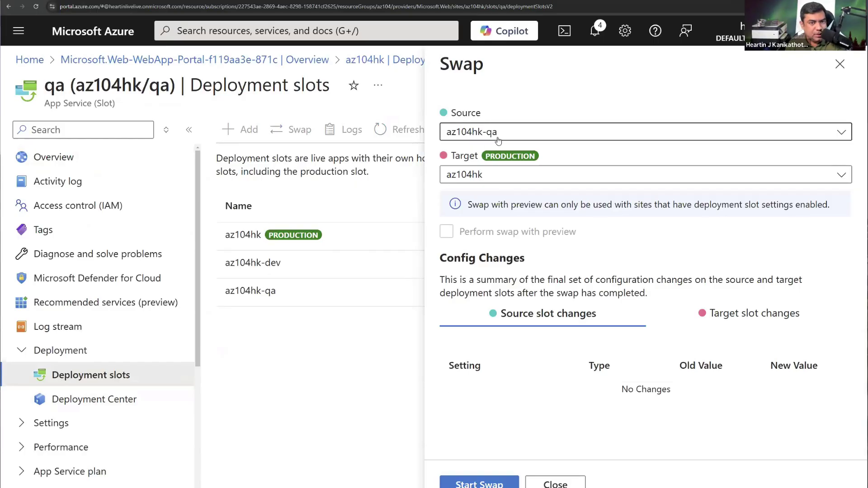
left_click(503, 132)
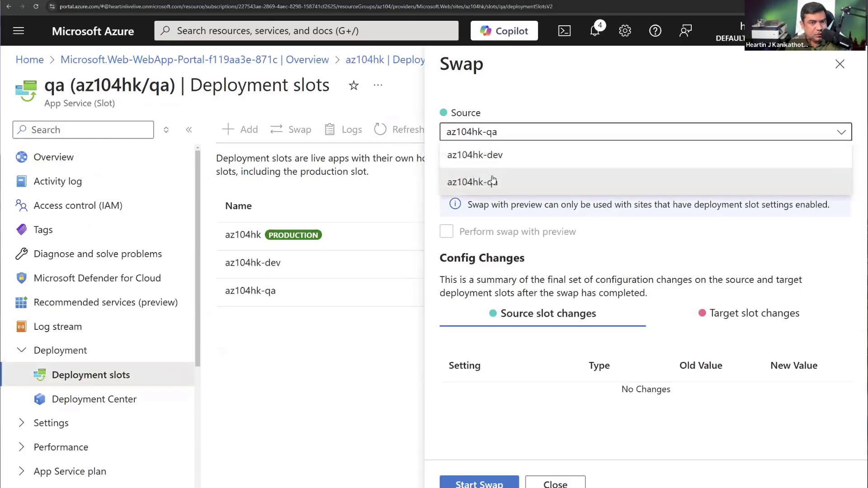
left_click(499, 155)
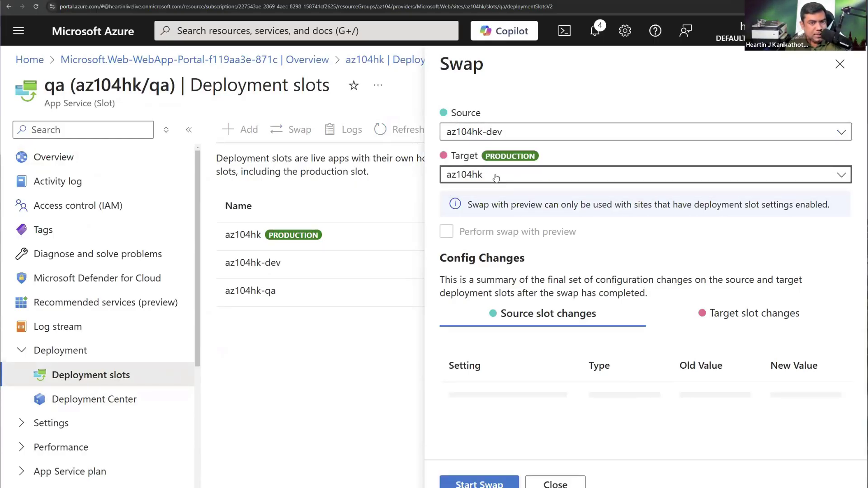
left_click(495, 176)
left_click(495, 253)
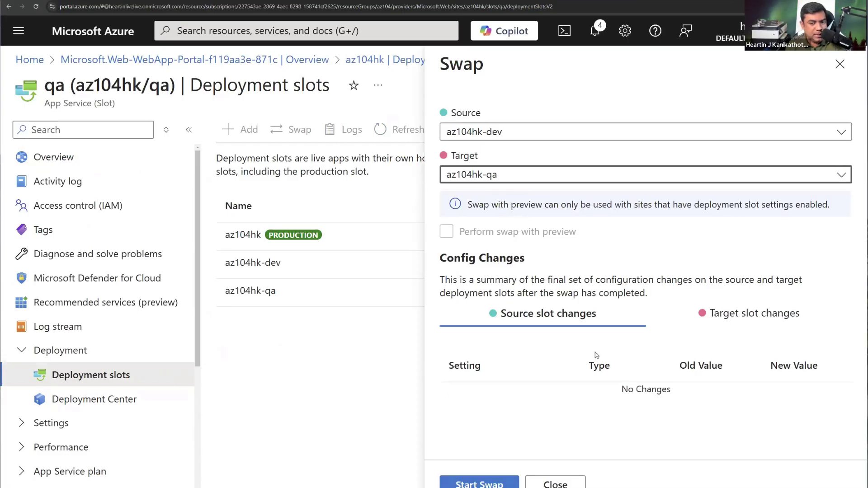
left_click(488, 483)
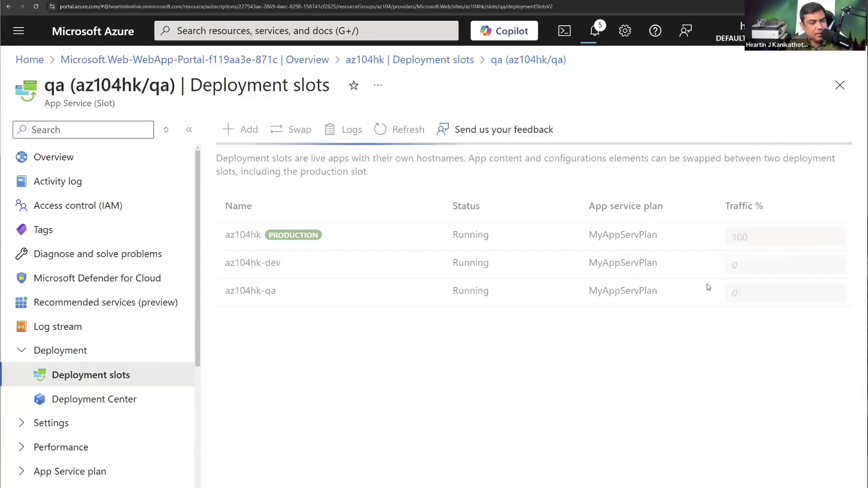
Reload the dev, qa and production sites in their browser tabs and compare their page headings.
left_click(453, 0)
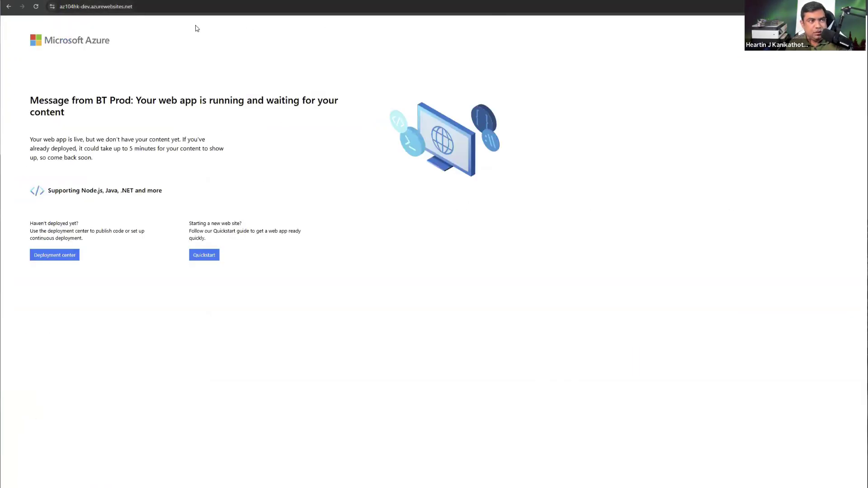
left_click(36, 7)
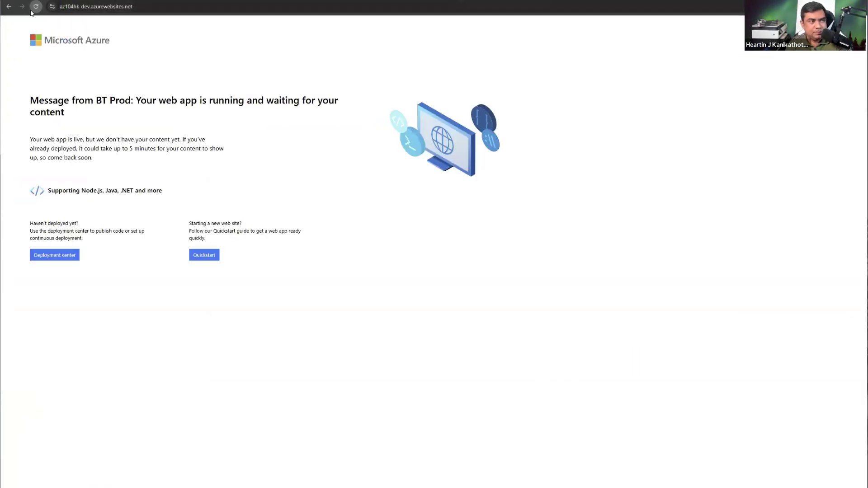
left_click(590, 1)
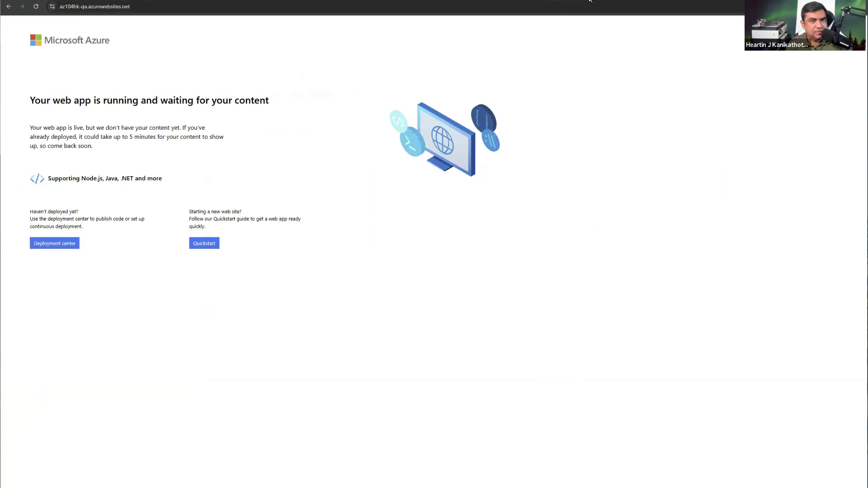
left_click(35, 7)
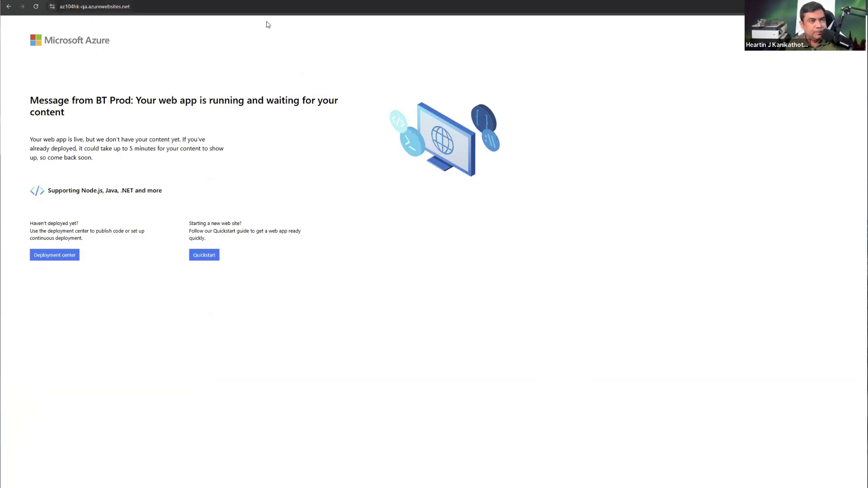
left_click(208, 1)
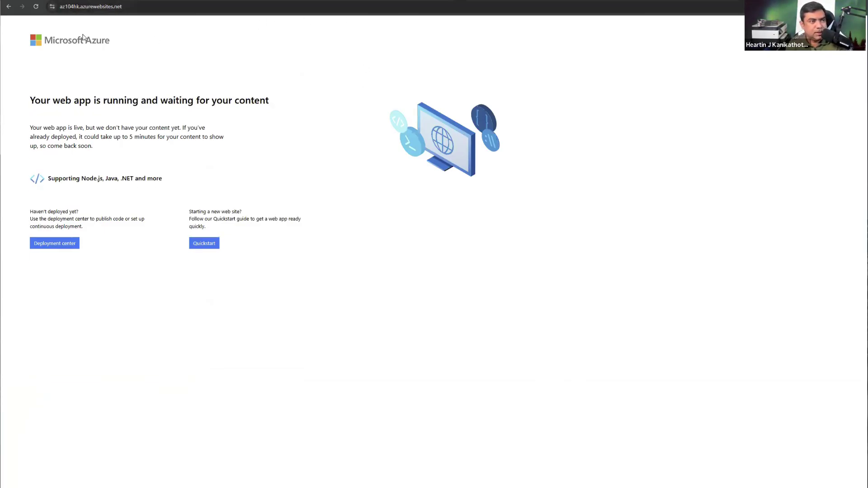
left_click(36, 7)
left_click(584, 1)
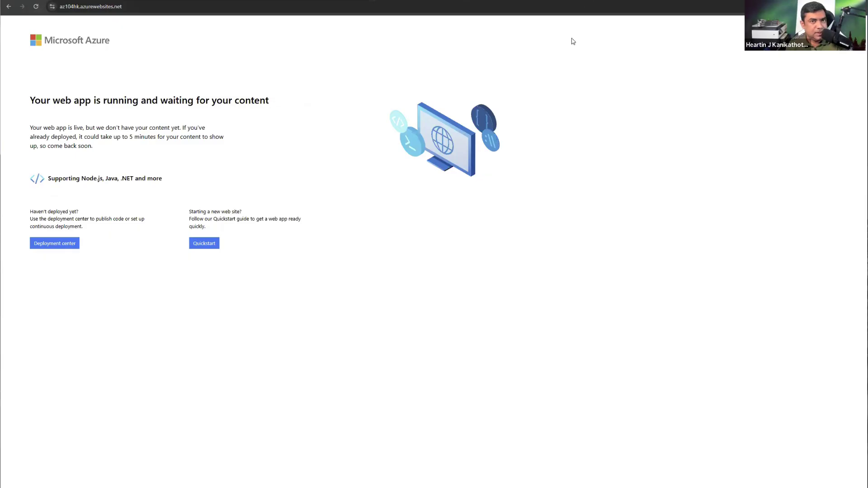
left_click(60, 4)
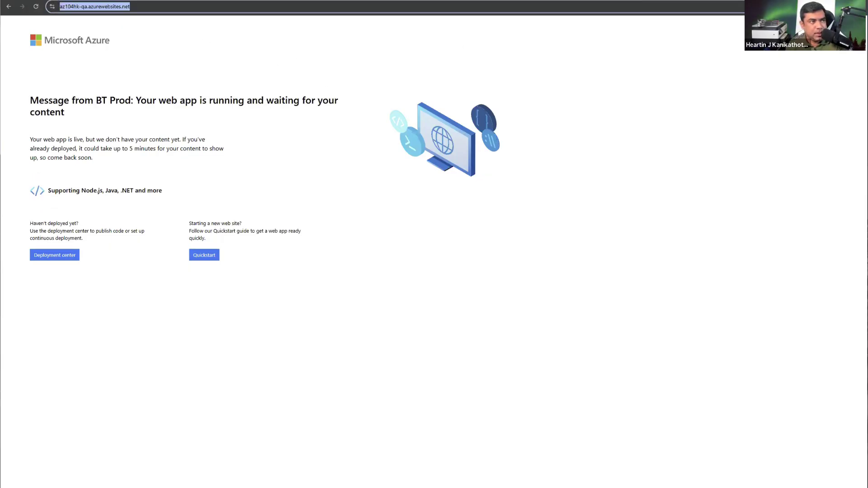
Return to the deployment slots in the Azure portal and swap source slot az104hk-qa with production target az104hk.
left_click(73, 1)
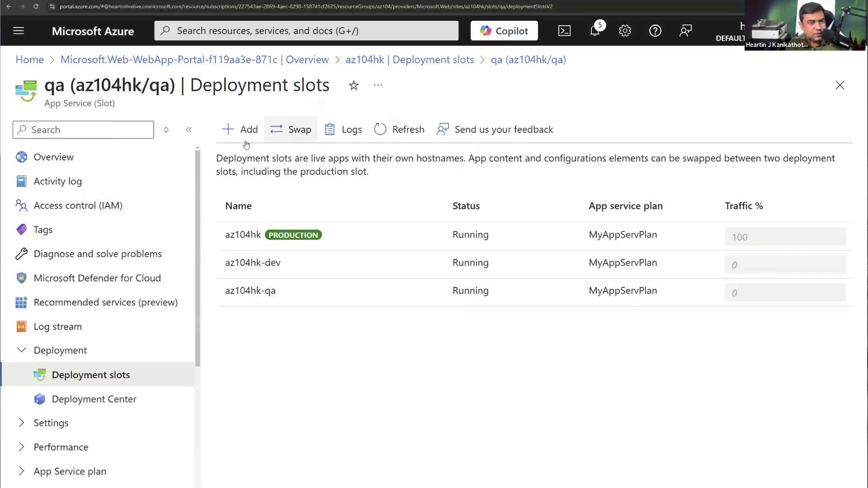
left_click(299, 130)
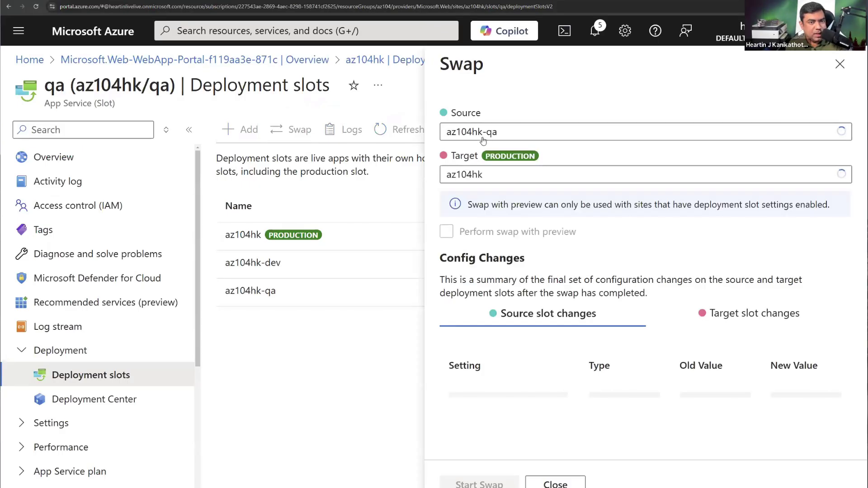
left_click(520, 131)
left_click(515, 112)
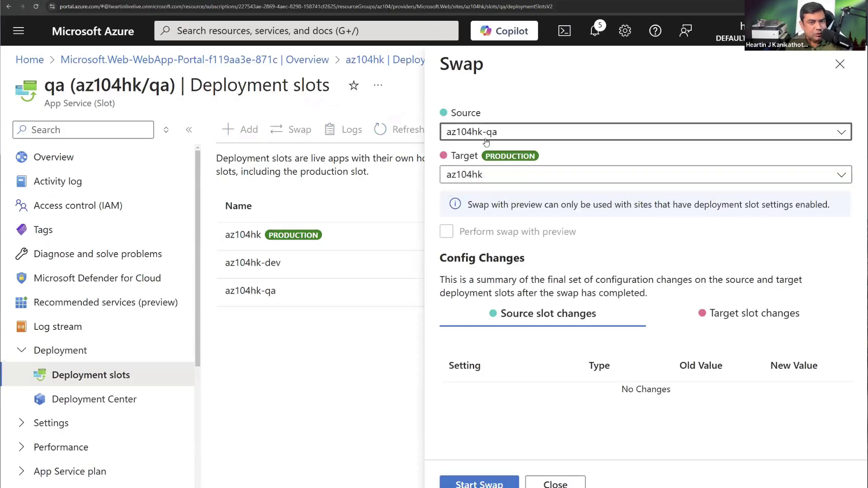
left_click(475, 174)
left_click(475, 177)
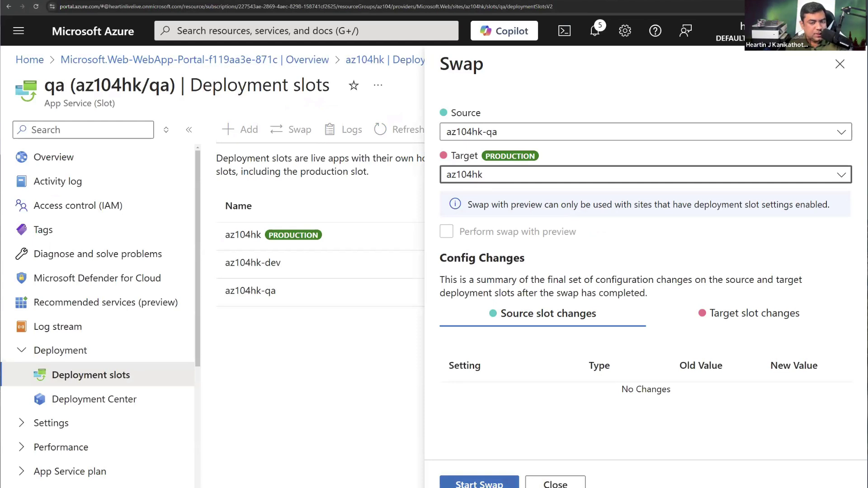
left_click(479, 483)
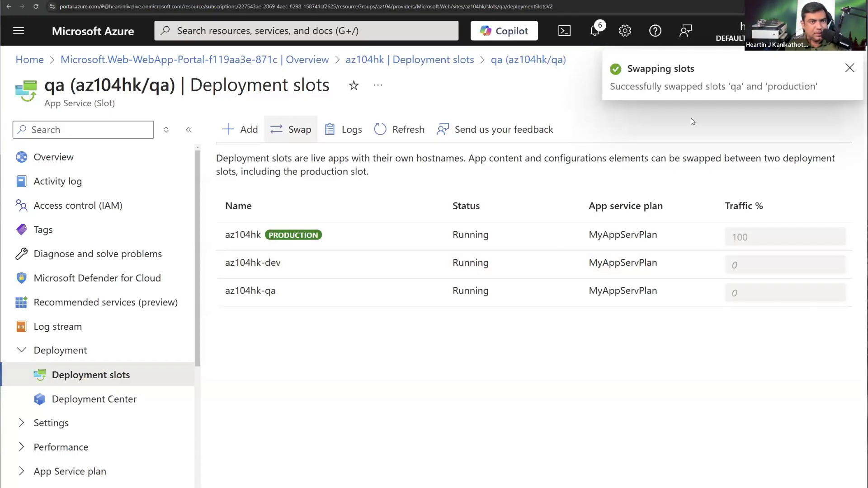
Reload the production site az104hk.azurewebsites.net and examine its heading text.
key("alt+Tab")
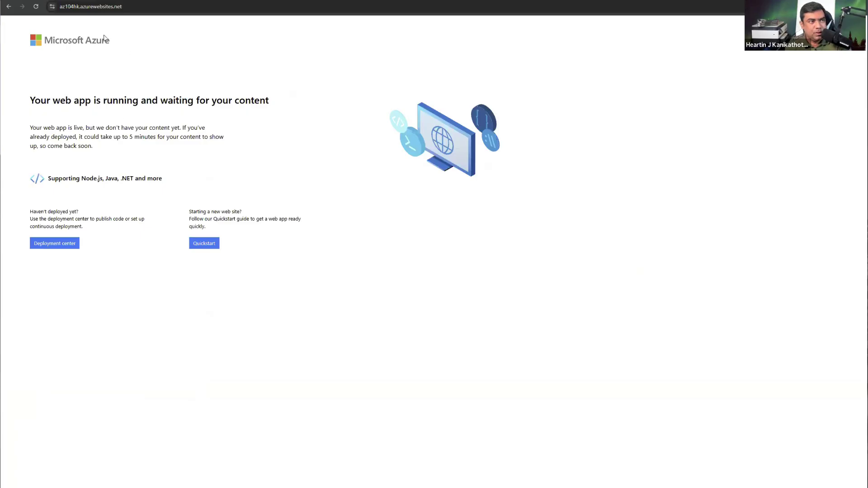
left_click(34, 7)
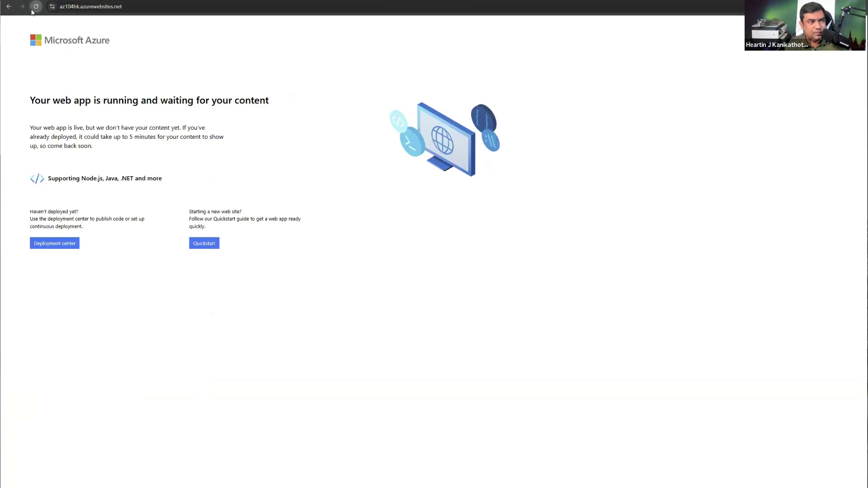
left_click_drag(31, 100, 136, 98)
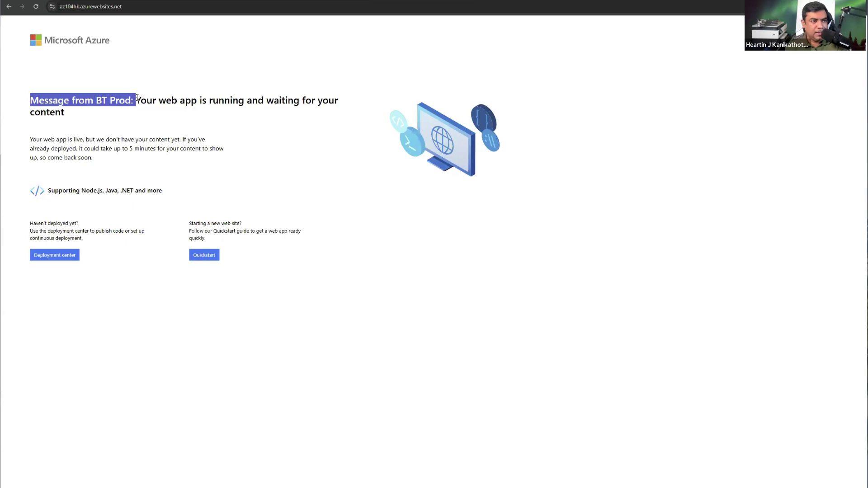
left_click(198, 105)
left_click_drag(73, 111, 137, 99)
left_click(69, 116)
left_click(375, 109)
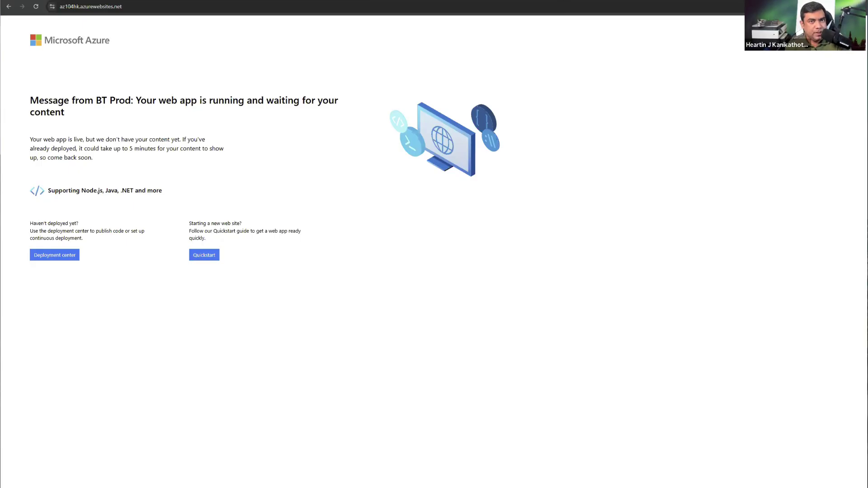
Reload the dev site's page and compare it with the qa and production pages.
left_click(412, 1)
left_click(33, 8)
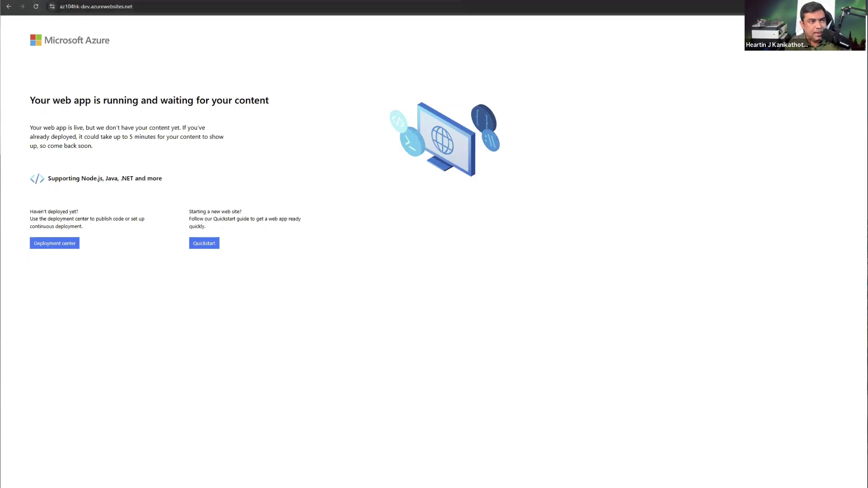
left_click(520, 1)
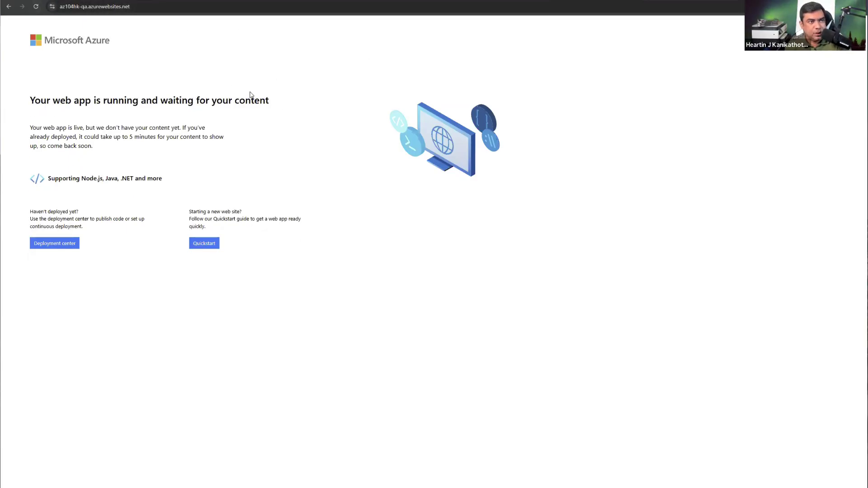
left_click(402, 3)
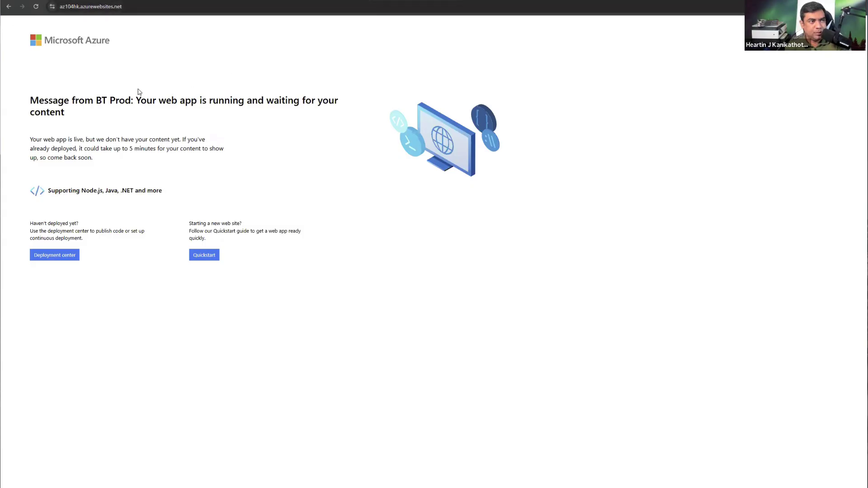
left_click_drag(65, 110, 1, 83)
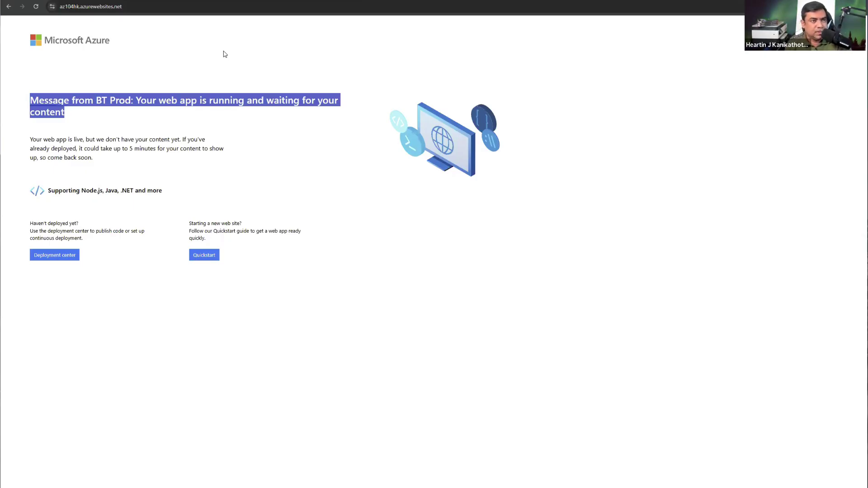
left_click(351, 78)
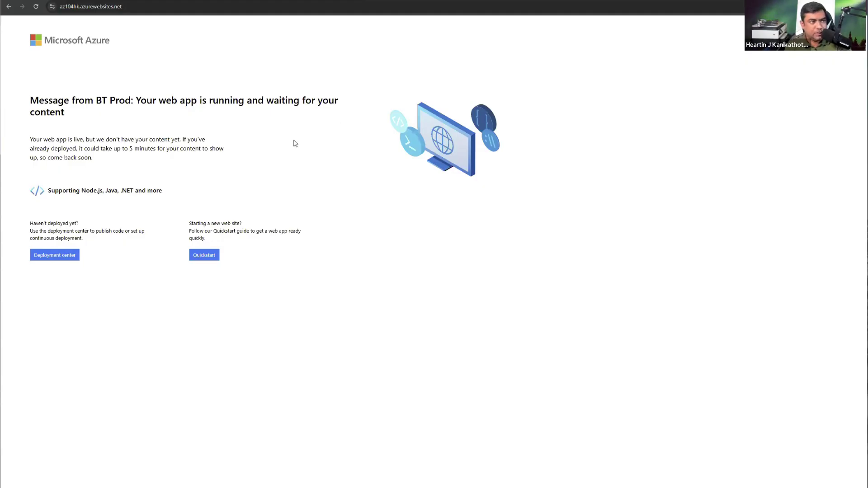
Return to the qa slot in the Azure portal and open its environment variables.
left_click(89, 1)
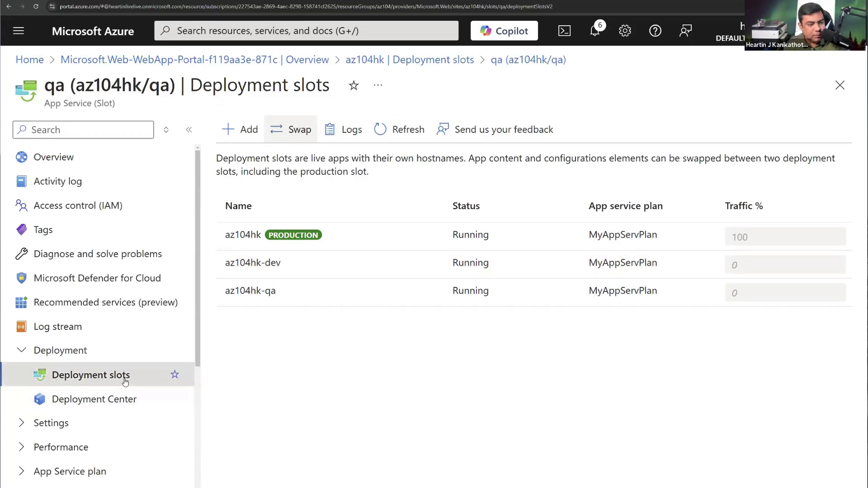
left_click(20, 351)
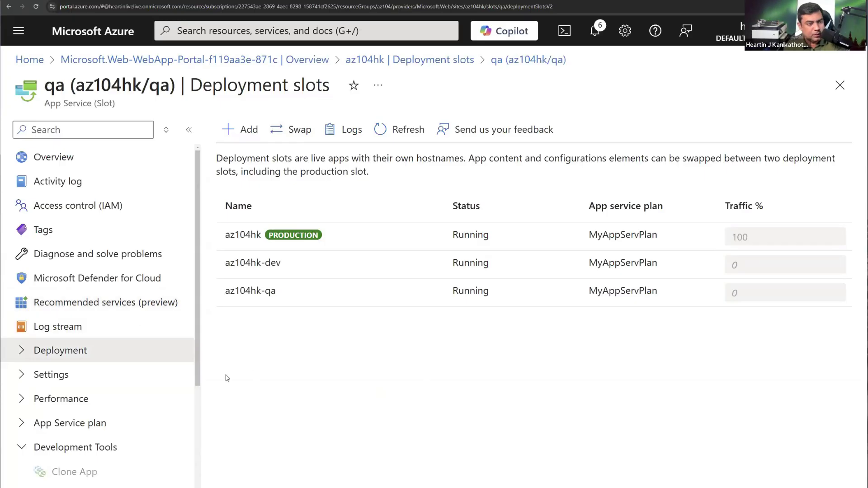
scroll(27, 352, "down", 1)
left_click(21, 313)
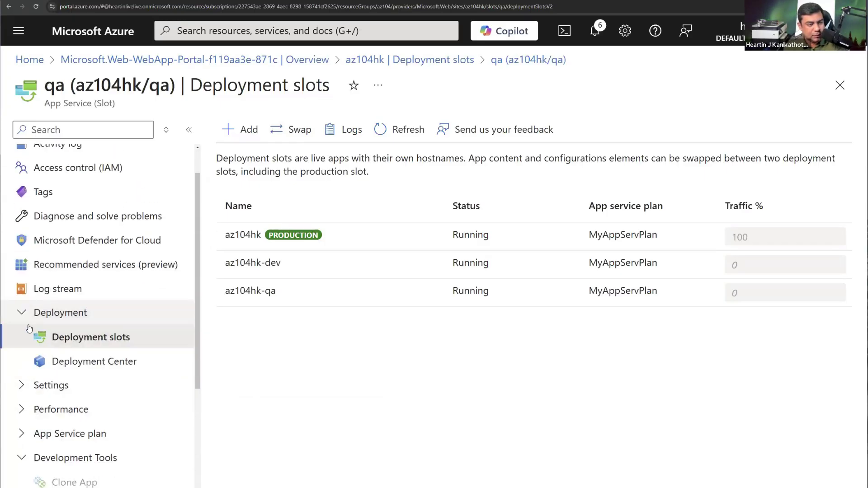
scroll(36, 345, "down", 2)
left_click(22, 312)
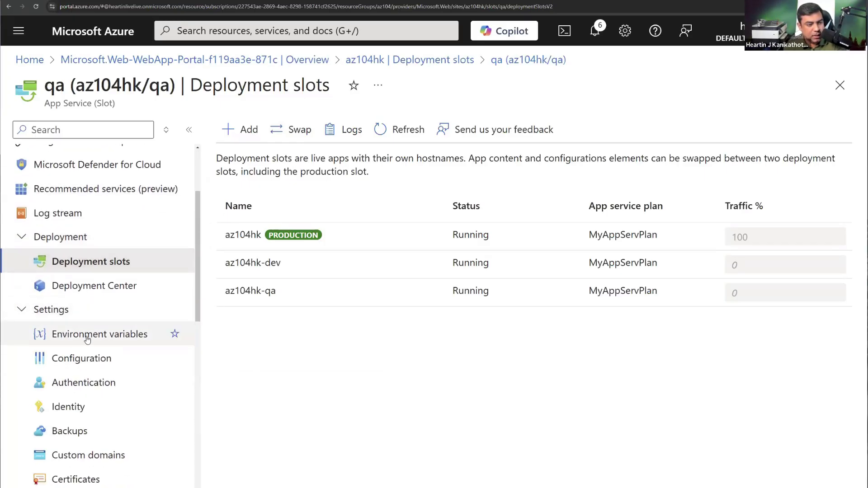
scroll(95, 339, "down", 2)
left_click(90, 258)
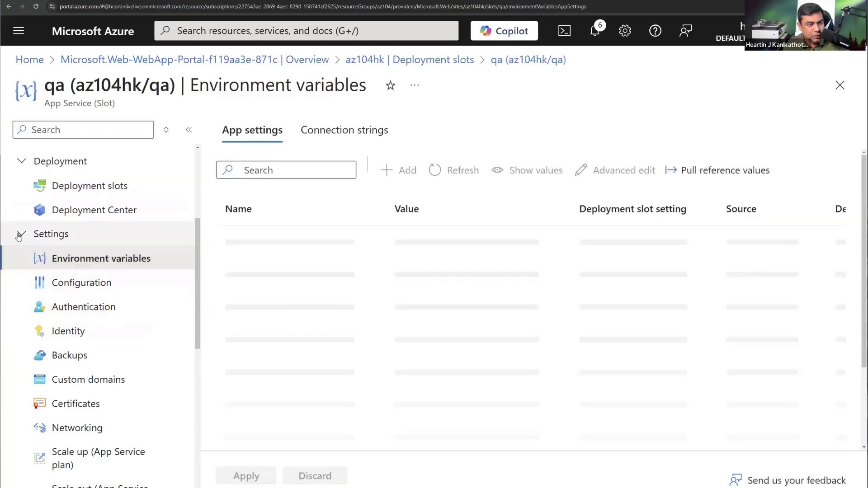
Look through the Performance and App Service plan options offered for the qa slot.
left_click(21, 234)
left_click(18, 257)
left_click(17, 258)
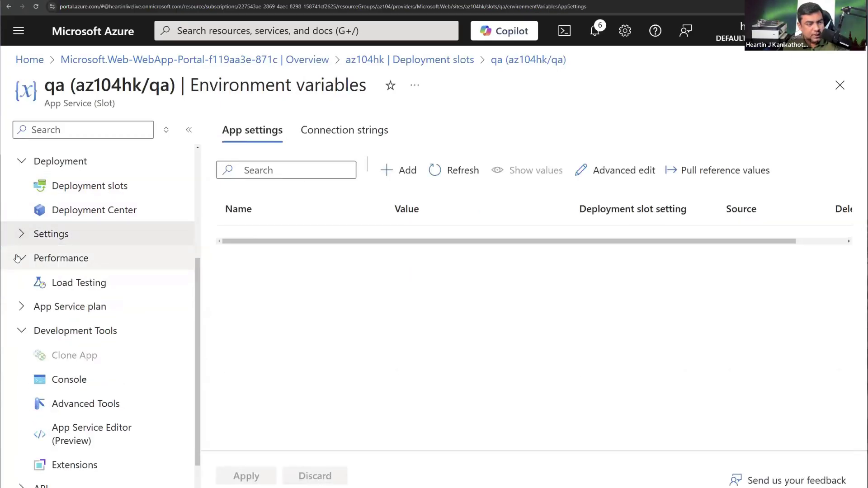
left_click(17, 281)
left_click(17, 282)
left_click(17, 282)
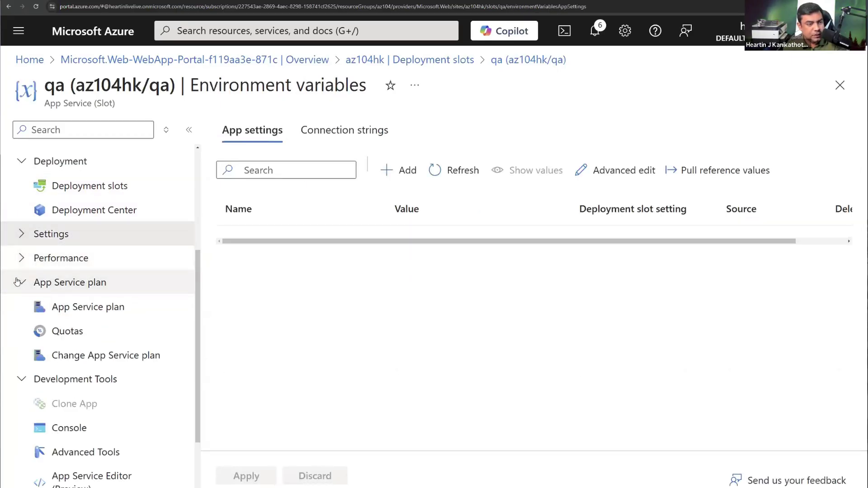
Look through the qa slot's environment variables page and the other options grouped under its settings.
left_click(17, 282)
left_click(17, 282)
left_click(17, 281)
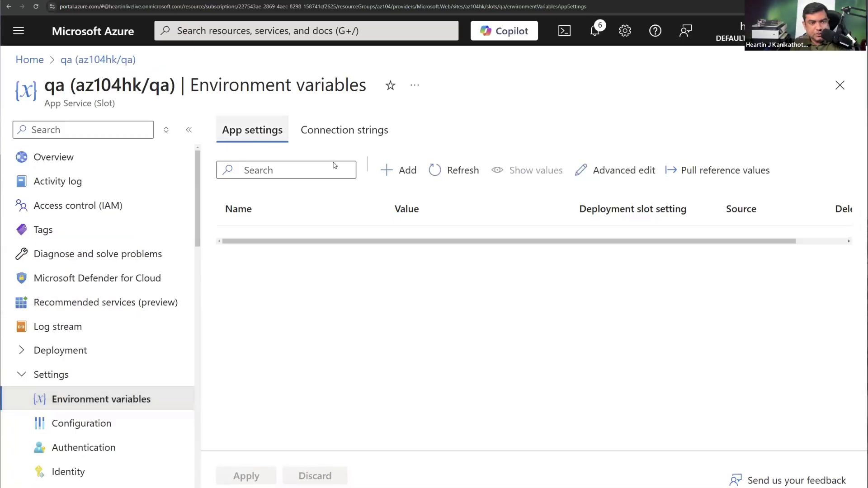
left_click(407, 171)
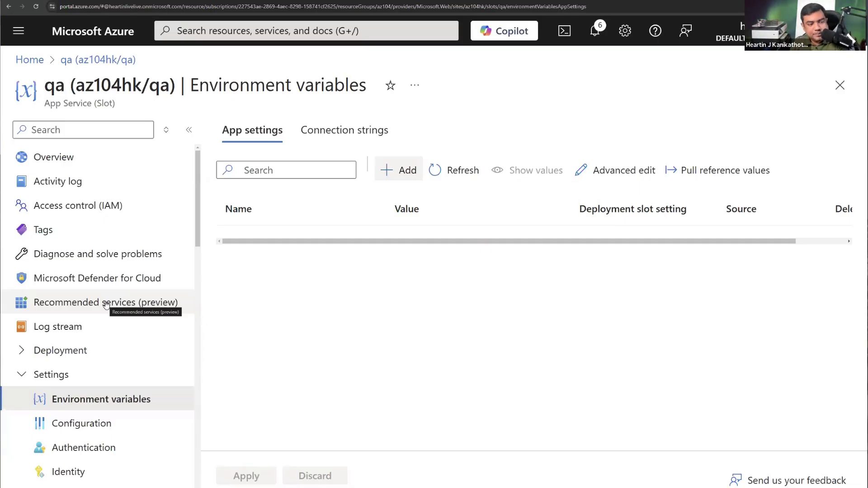
left_click(103, 374)
scroll(146, 358, "down", 2)
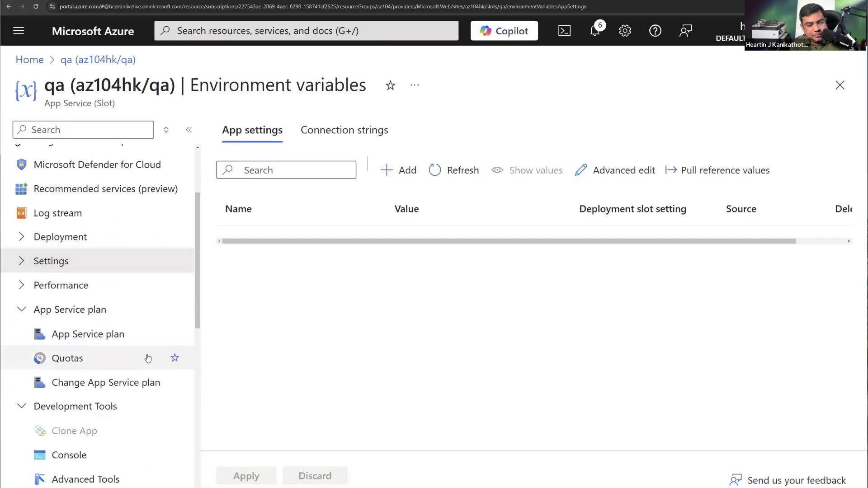
left_click(73, 261)
scroll(95, 358, "down", 1)
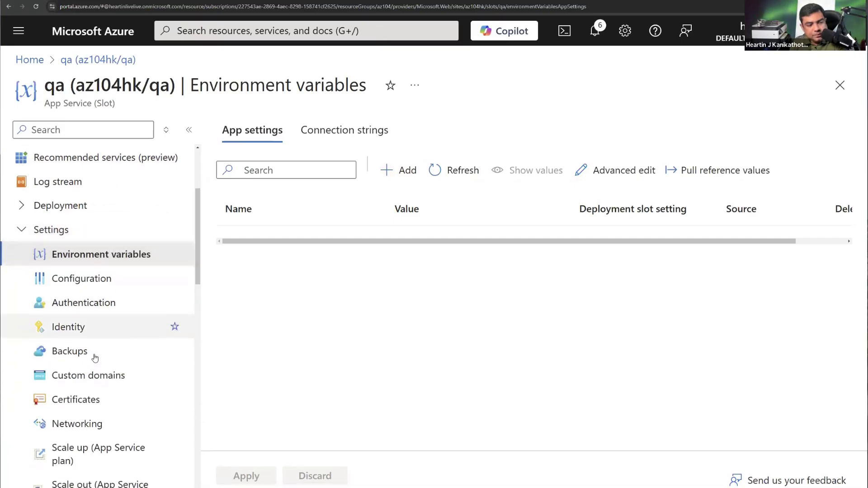
scroll(95, 358, "down", 3)
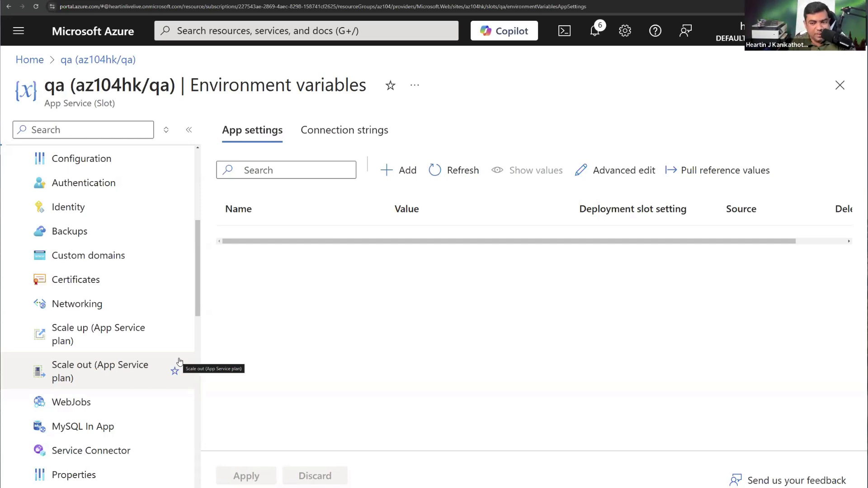
Choose the Premium v3 P0V3 tier among the qa slot's scale-up options and check the plan's scale-out methods.
left_click(100, 340)
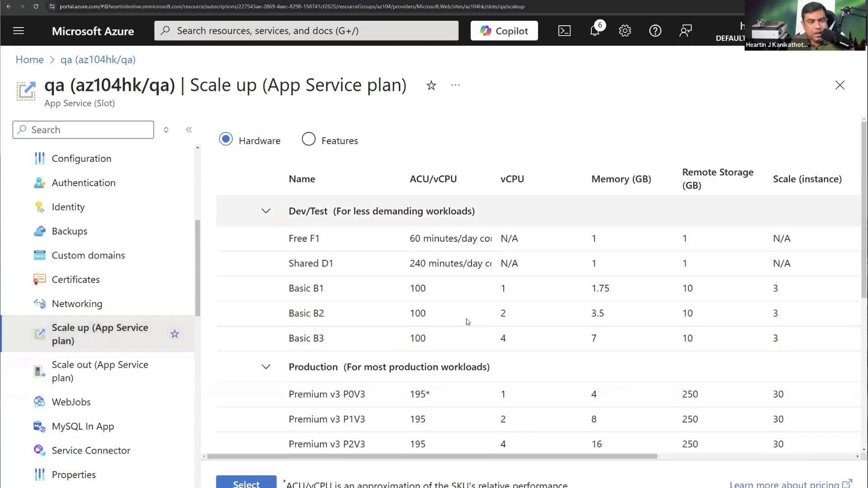
scroll(484, 300, "down", 5)
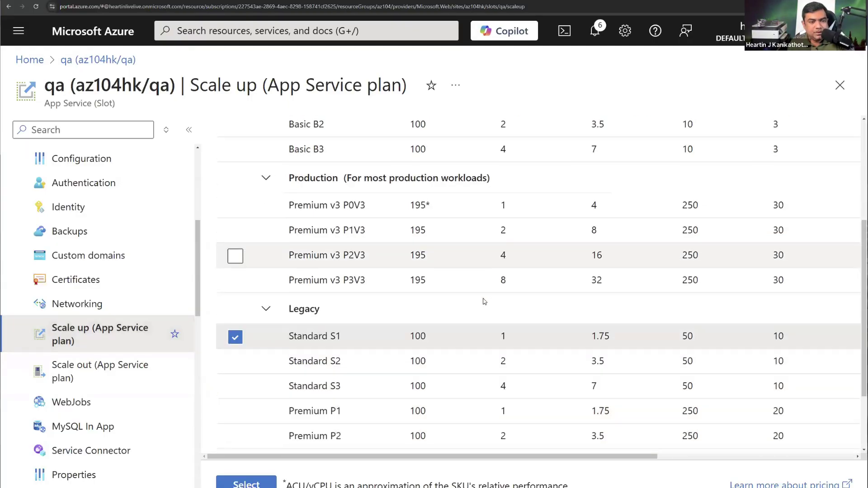
scroll(481, 341, "up", 3)
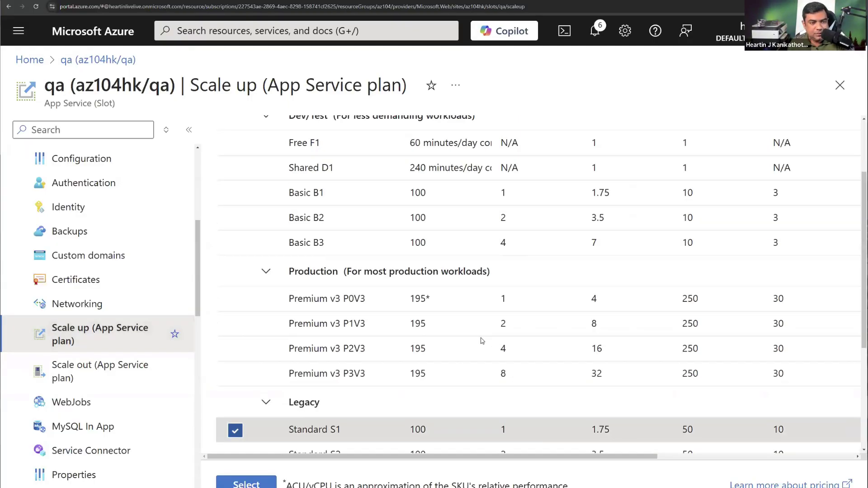
scroll(317, 342, "down", 1)
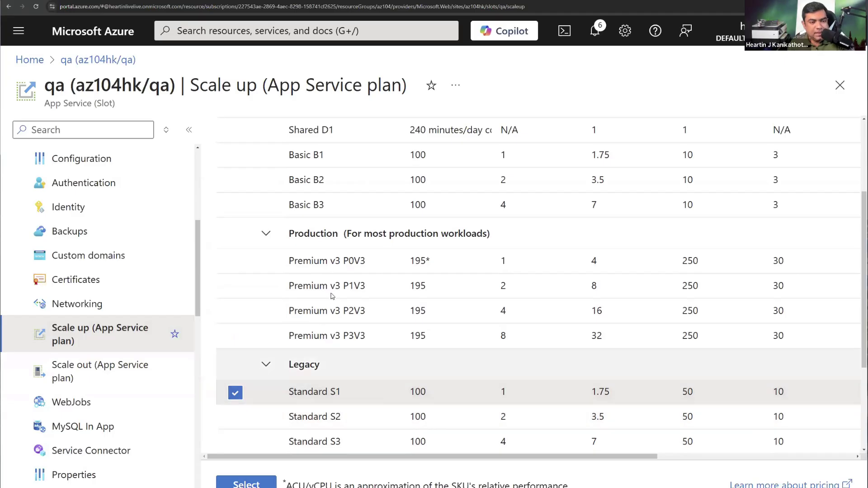
left_click(343, 264)
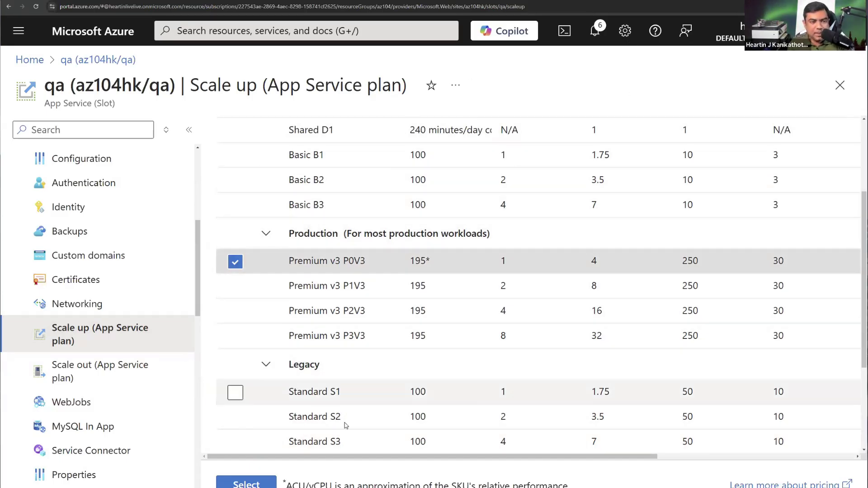
left_click(121, 373)
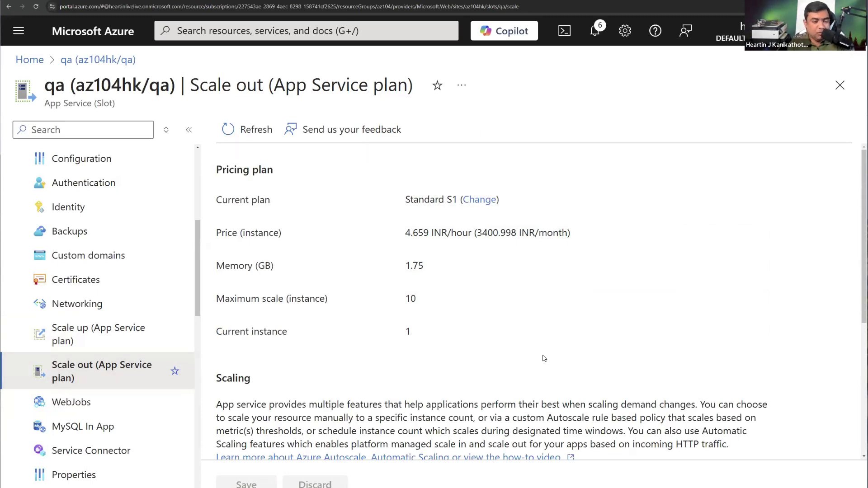
scroll(545, 358, "down", 5)
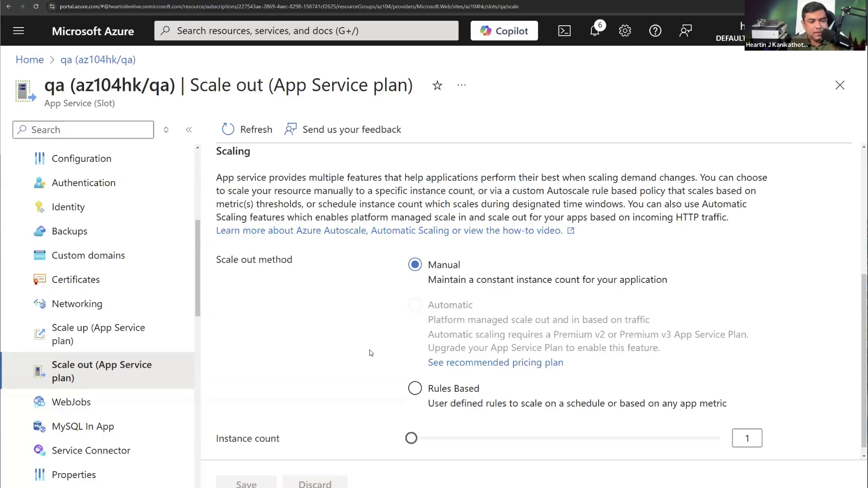
Compare the scale-up tiers by features and upgrade the App Service plan to Premium v3 P0V3.
left_click(98, 340)
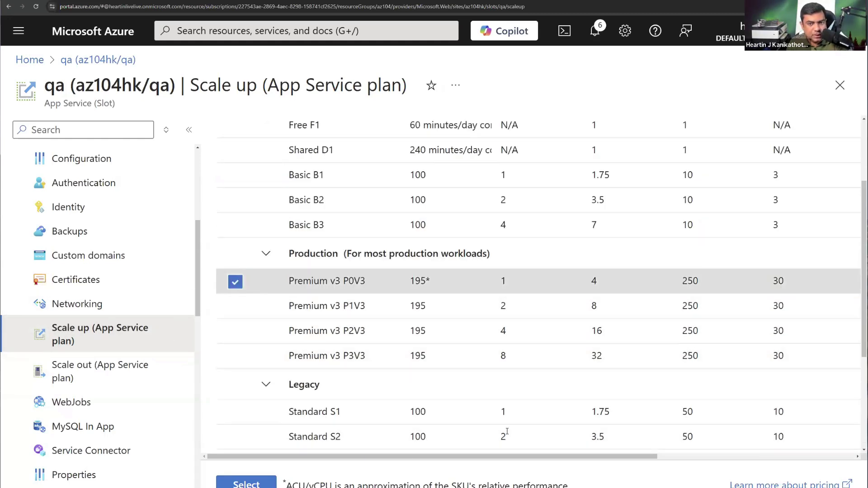
scroll(572, 336, "up", 3)
scroll(482, 332, "down", 3)
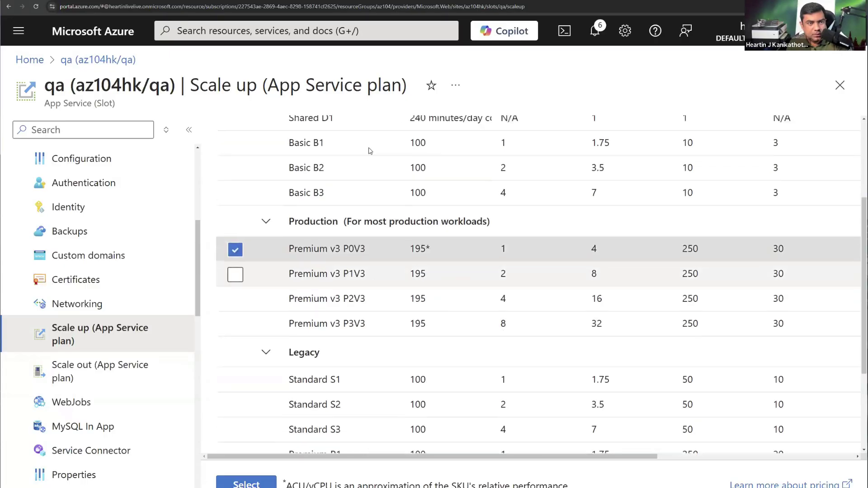
scroll(481, 332, "up", 3)
left_click(310, 140)
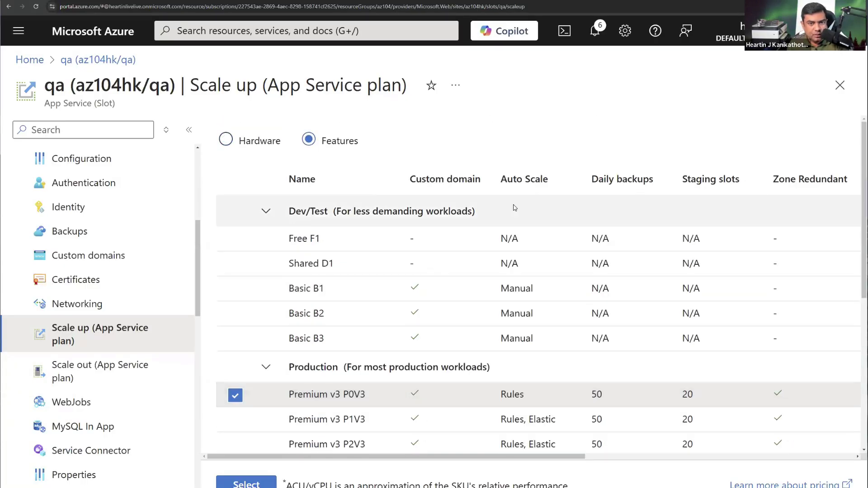
scroll(544, 297, "down", 3)
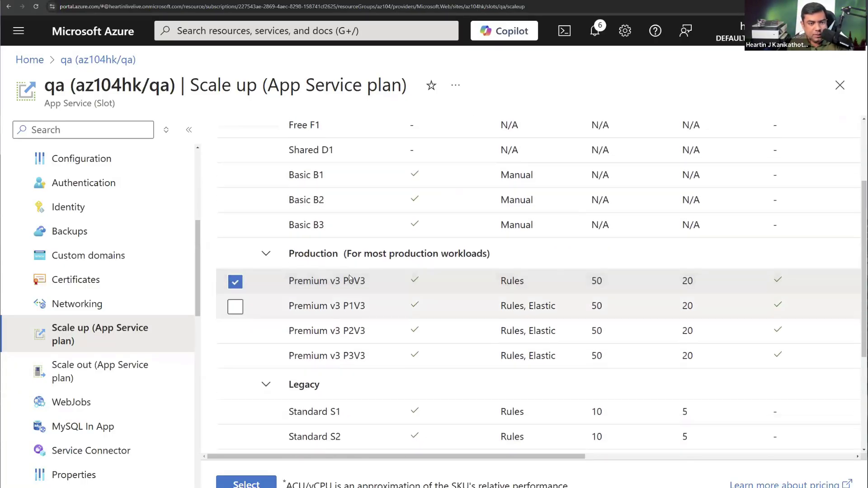
scroll(545, 297, "up", 1)
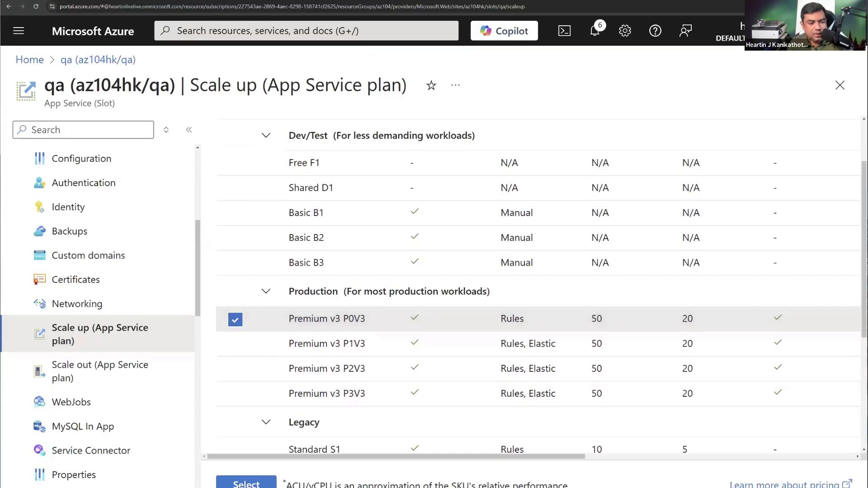
left_click(245, 483)
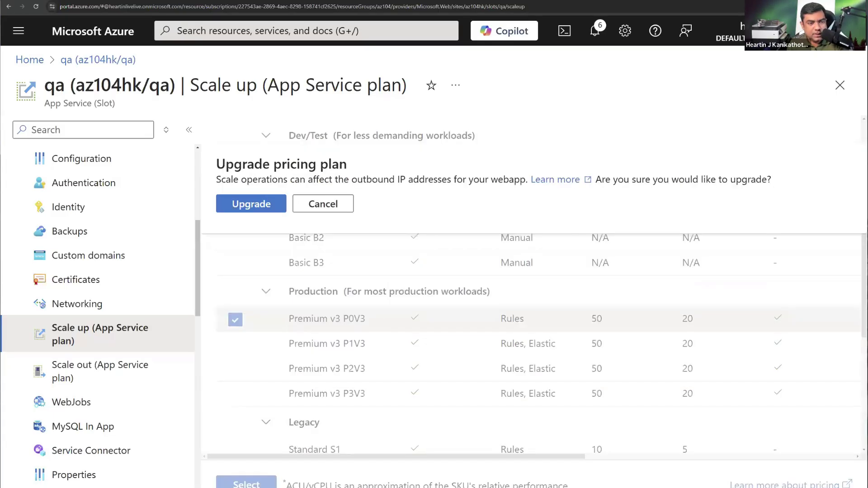
left_click(258, 201)
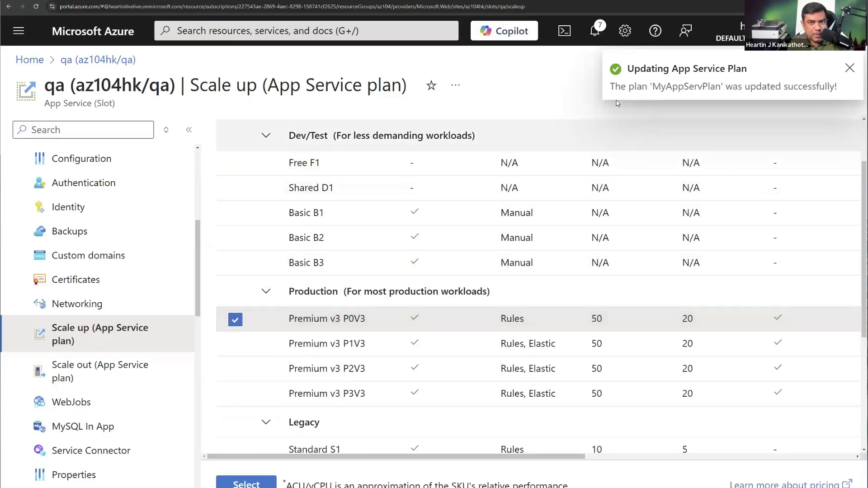
Try the Automatic scale-out method, exploring its maximum burst and always ready instances, and enable the enforced scale-out limit.
left_click(132, 373)
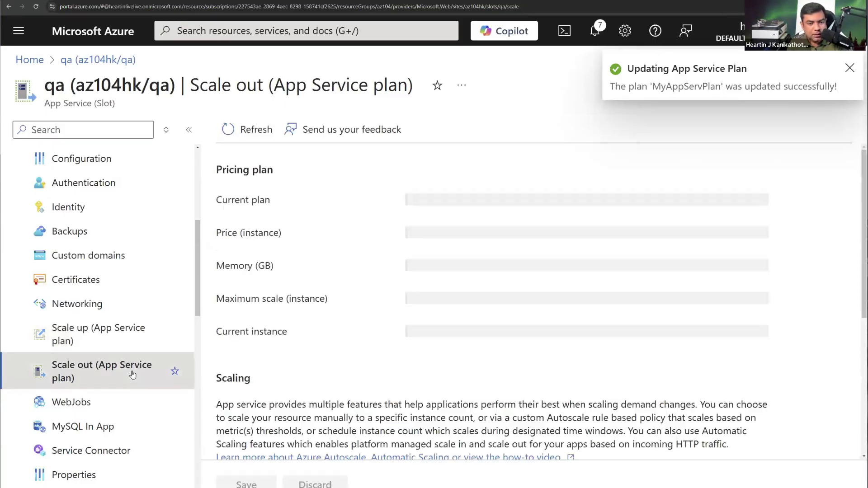
scroll(428, 338, "down", 4)
left_click(430, 344)
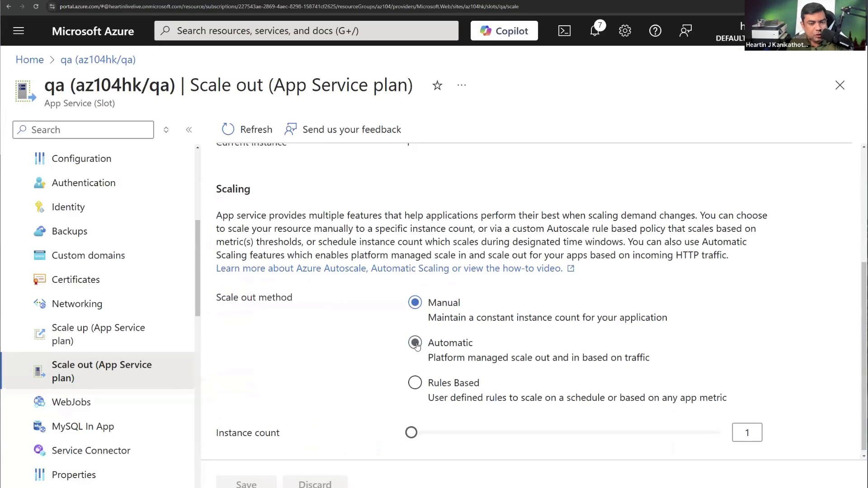
scroll(543, 365, "down", 2)
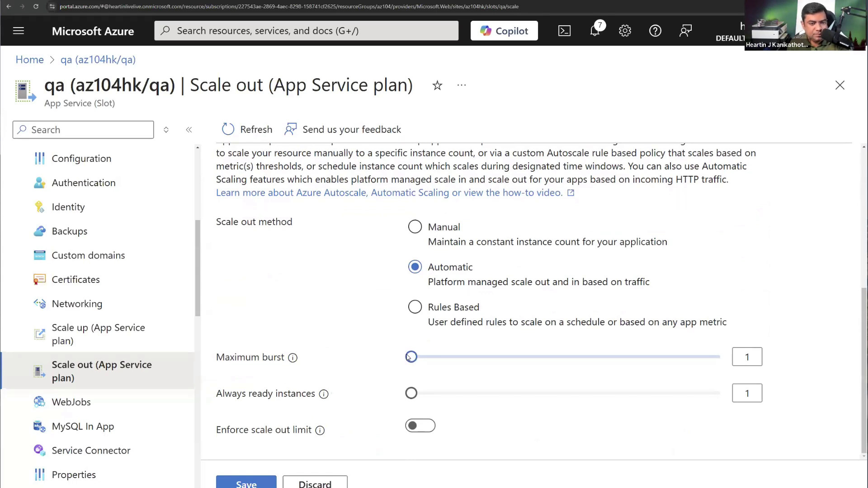
left_click_drag(657, 357, 409, 357)
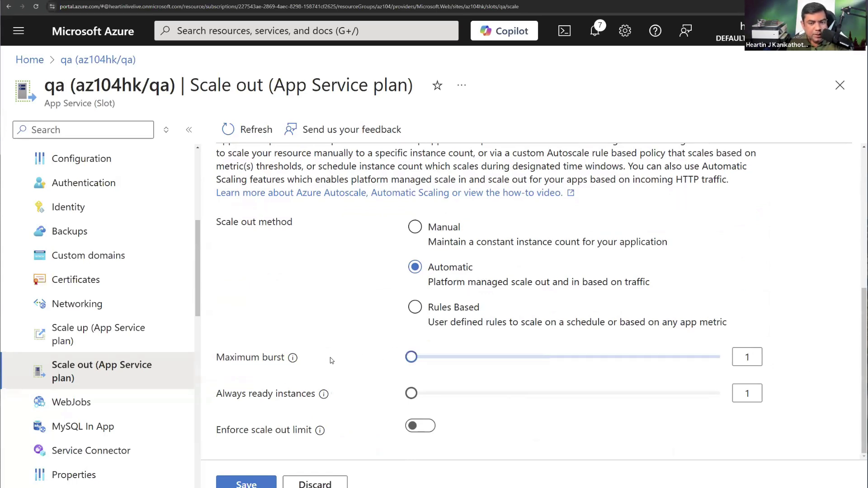
left_click_drag(332, 361, 208, 372)
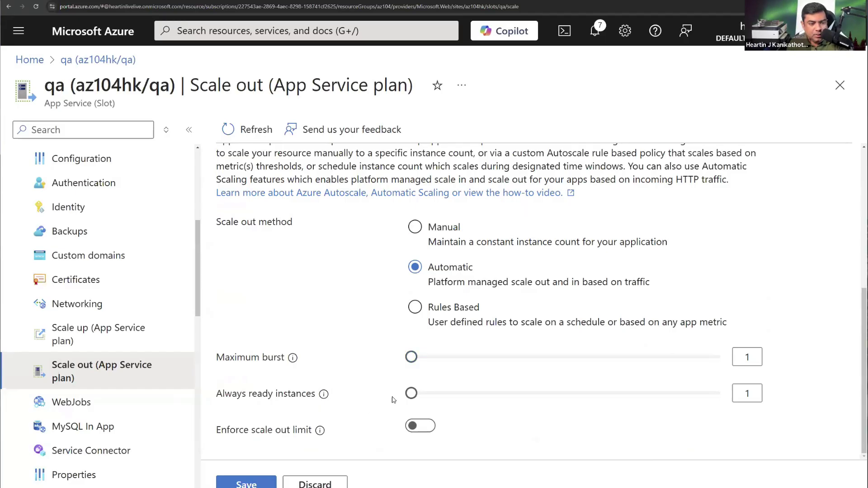
left_click_drag(411, 394, 236, 405)
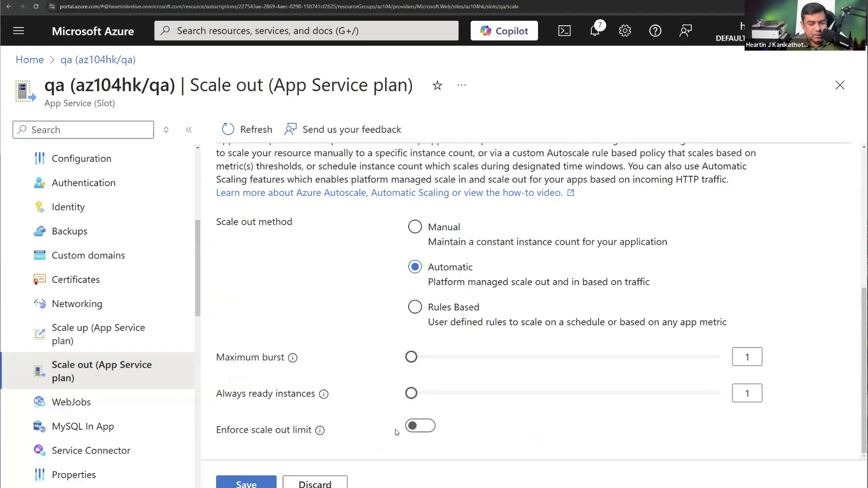
left_click(417, 426)
scroll(497, 412, "down", 1)
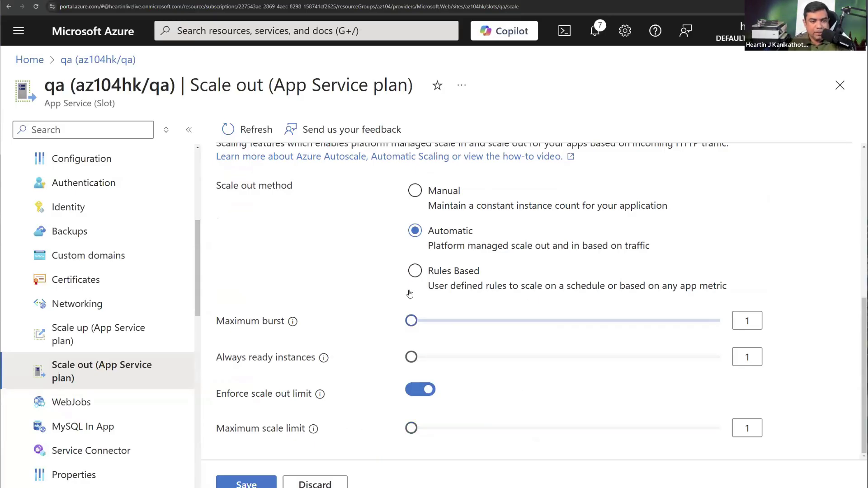
Switch the scale-out method back to Manual and try out its instance count setting.
left_click(438, 271)
left_click(430, 354)
scroll(429, 353, "down", 1)
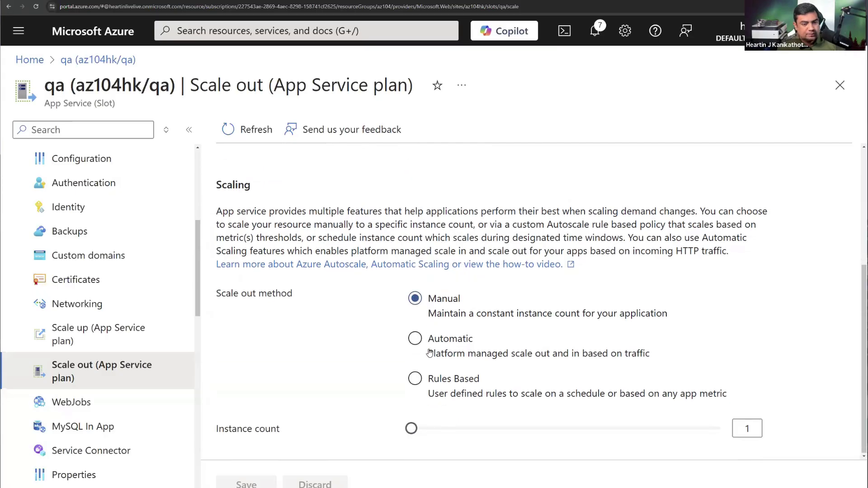
left_click_drag(411, 428, 386, 427)
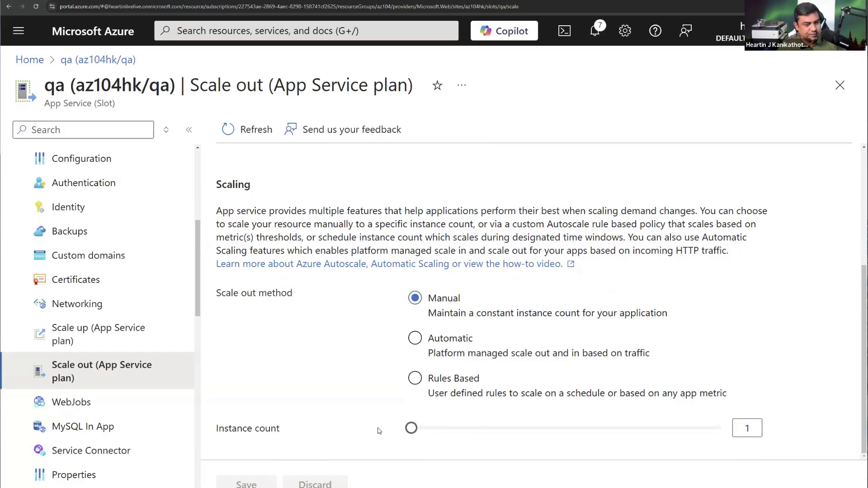
Review the scale-up hardware tiers and the pricing plan details on the Scale out page again.
left_click(99, 334)
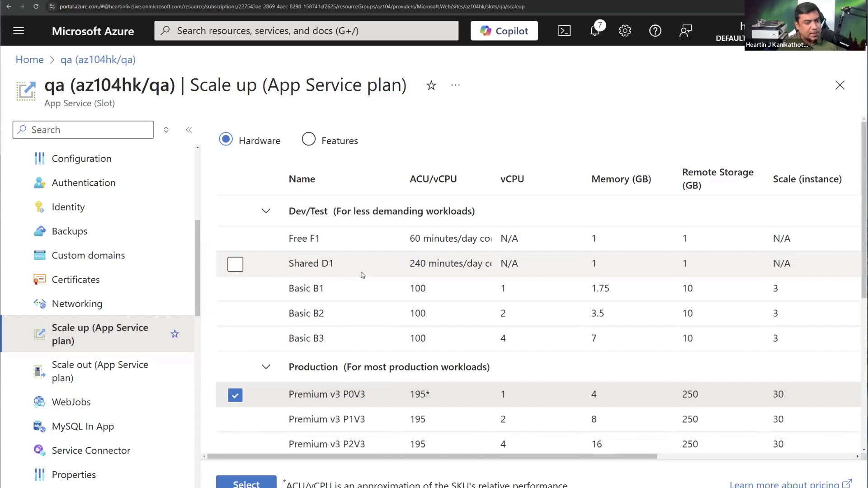
left_click(58, 372)
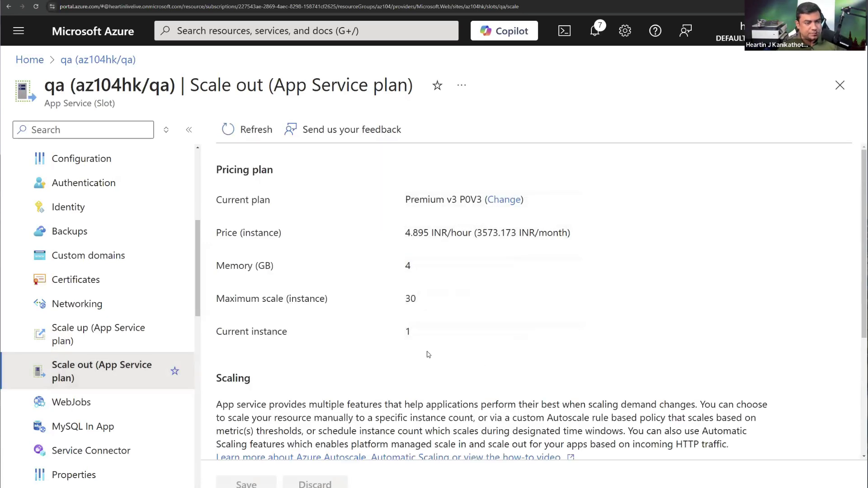
scroll(95, 415, "down", 3)
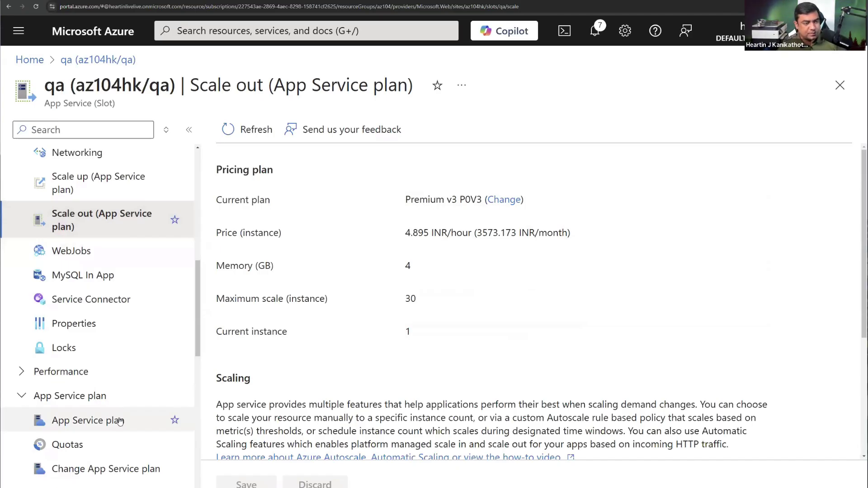
scroll(133, 413, "down", 5)
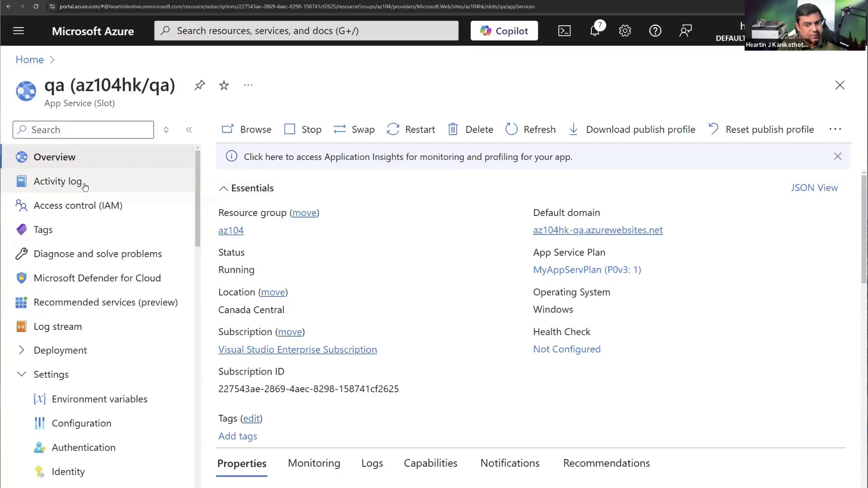
Start creating a new web app from App Services and assign it to the AZ104 resource group.
left_click(53, 129)
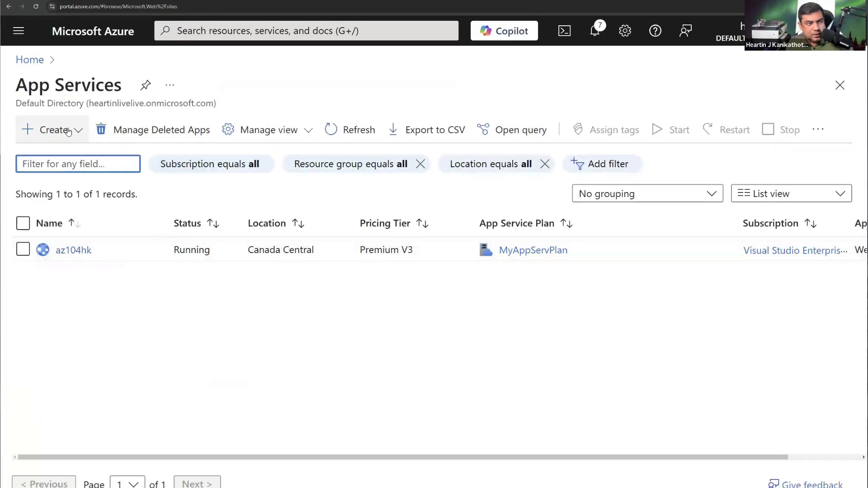
left_click(57, 160)
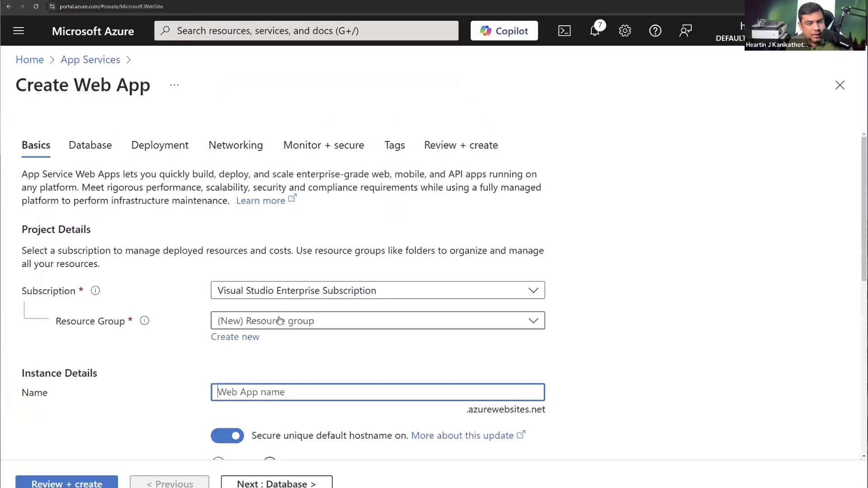
left_click(270, 321)
left_click(270, 371)
scroll(275, 341, "down", 3)
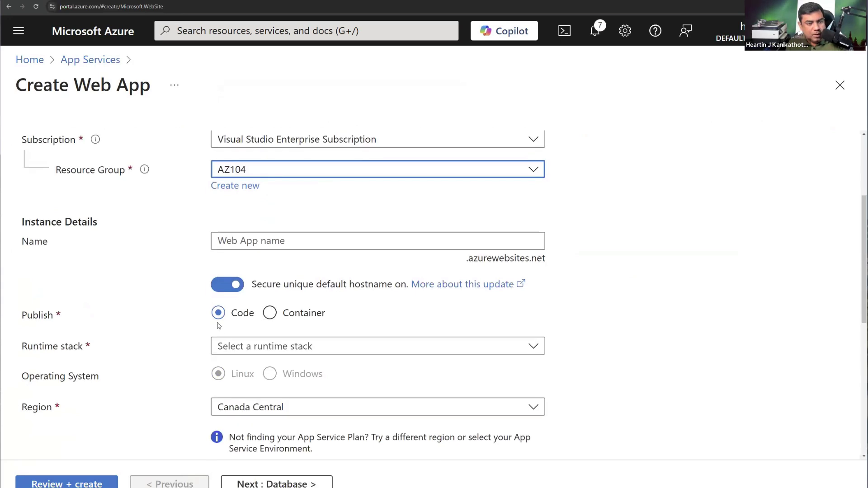
Try the Java 21 runtime stack with the Apache Tomcat 10.1 web server, and review the available Java web server stacks.
left_click(232, 346)
left_click(248, 255)
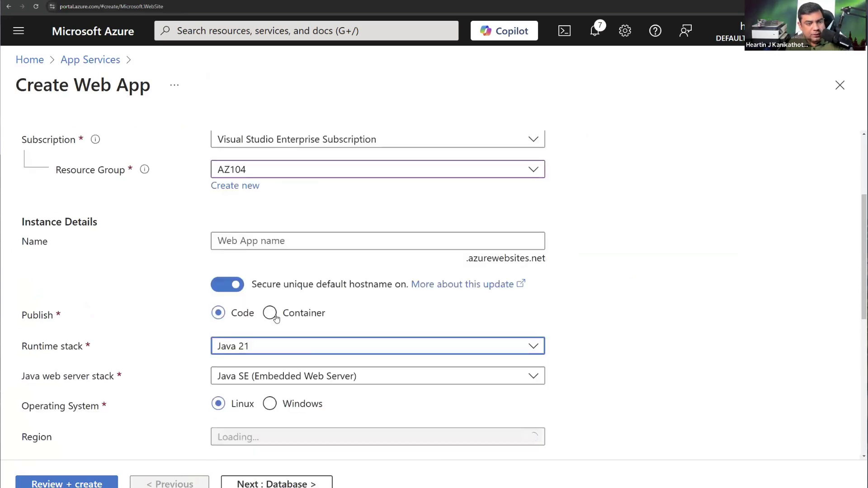
scroll(145, 314, "down", 2)
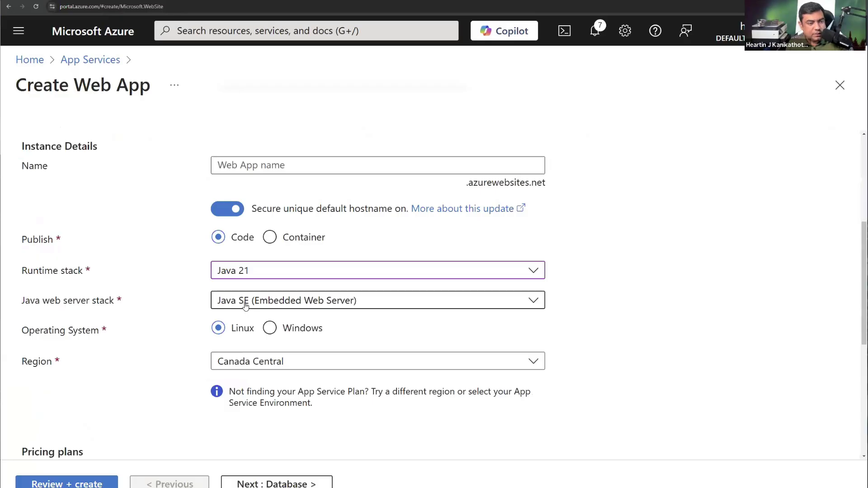
left_click(245, 306)
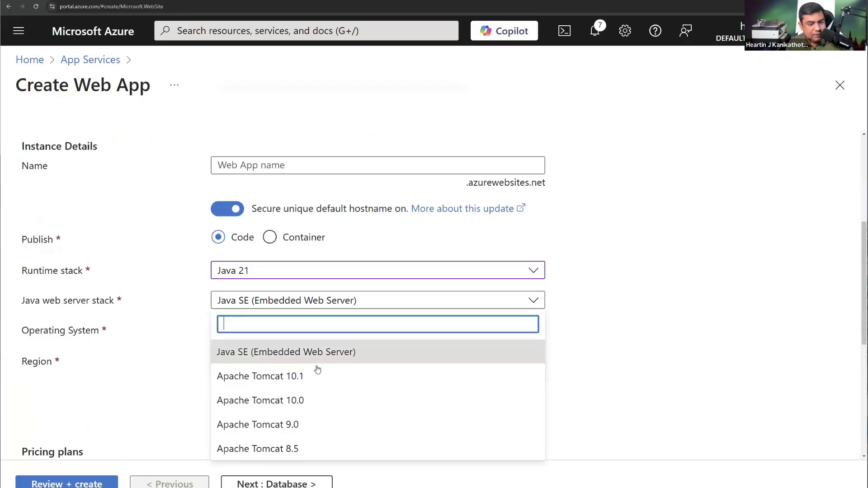
left_click(281, 376)
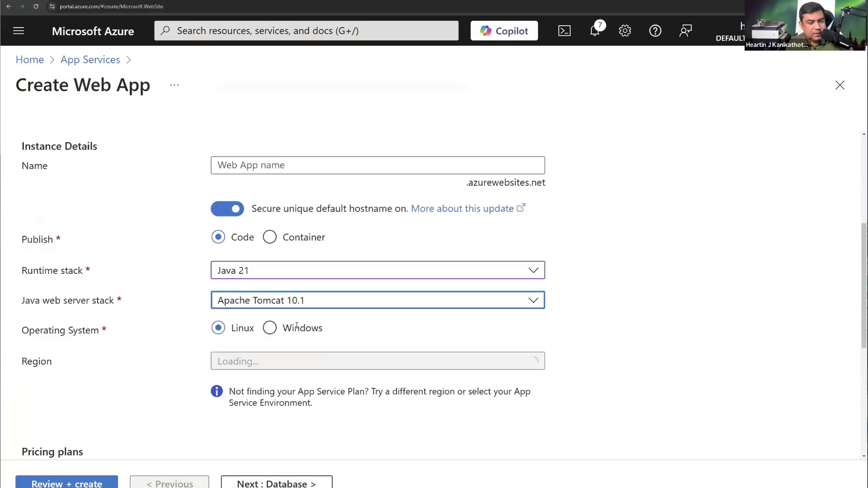
left_click(317, 303)
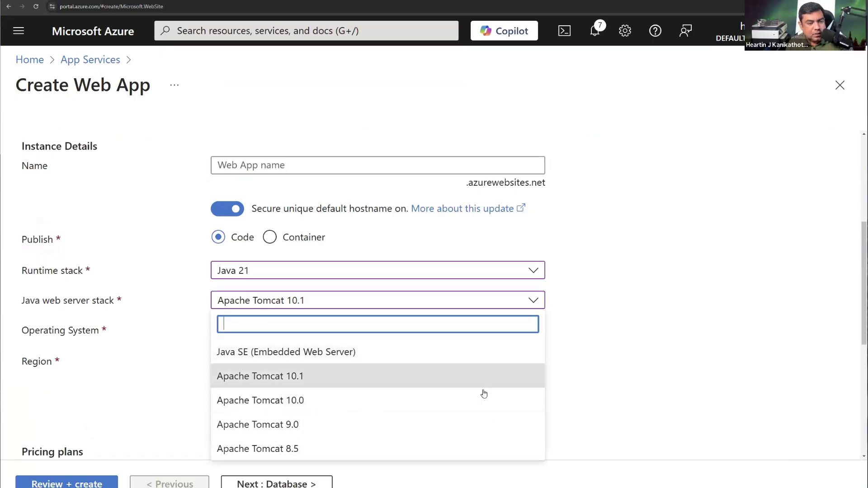
left_click(670, 344)
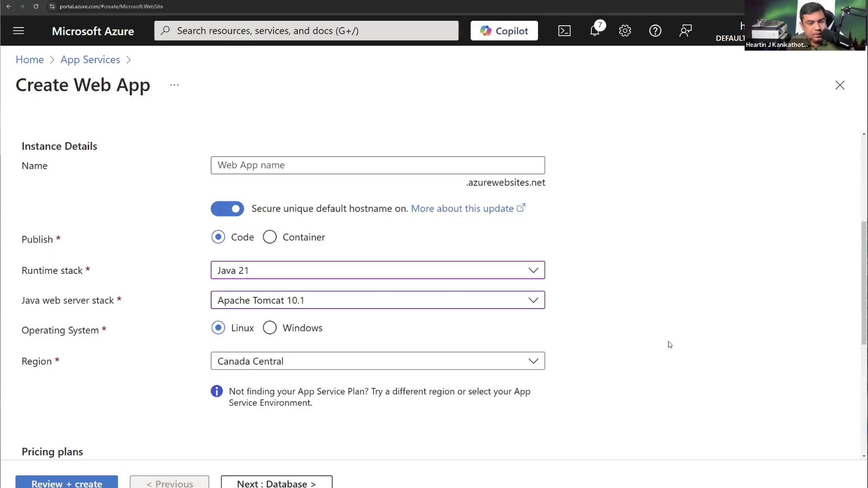
Try Windows as the operating system, check its Java web server stacks, and abandon the new web app for the App Services list.
left_click(270, 327)
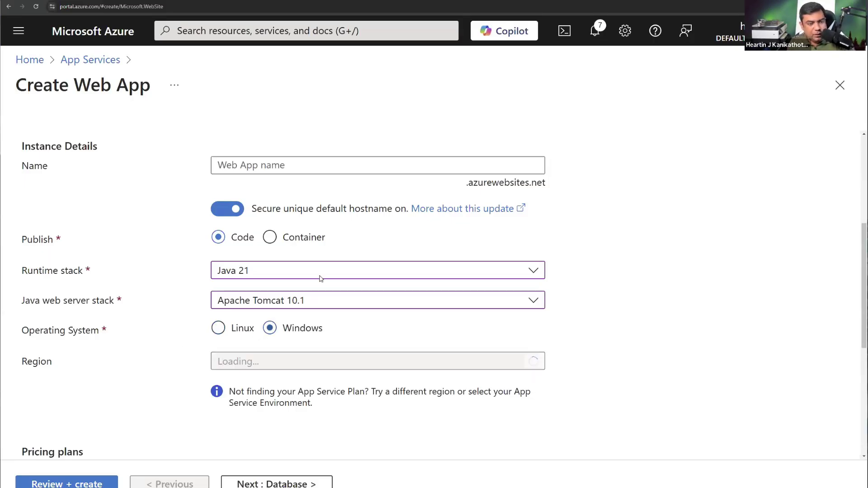
left_click(297, 302)
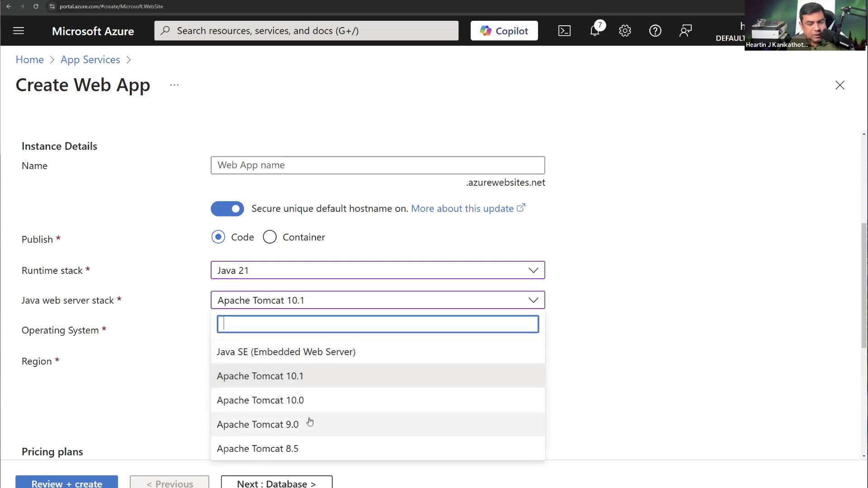
left_click(599, 335)
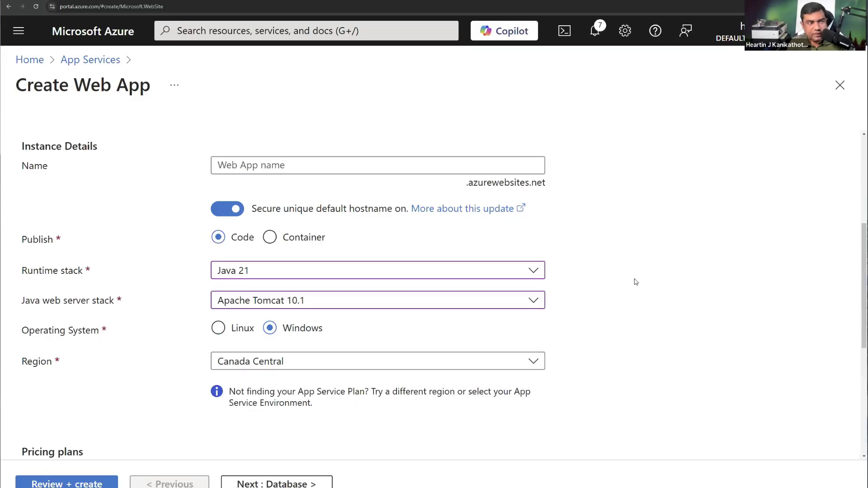
left_click(90, 60)
left_click(465, 52)
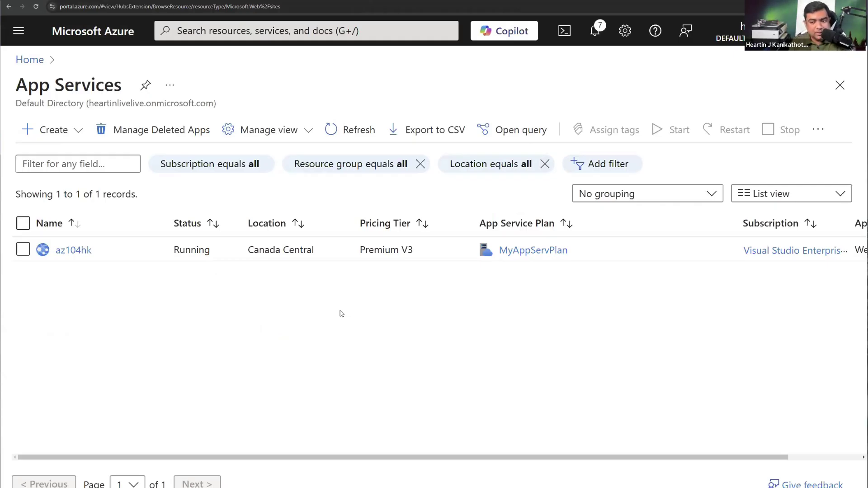
Review the deployment slots of the az104hk web app and return to the App Services list.
left_click(75, 251)
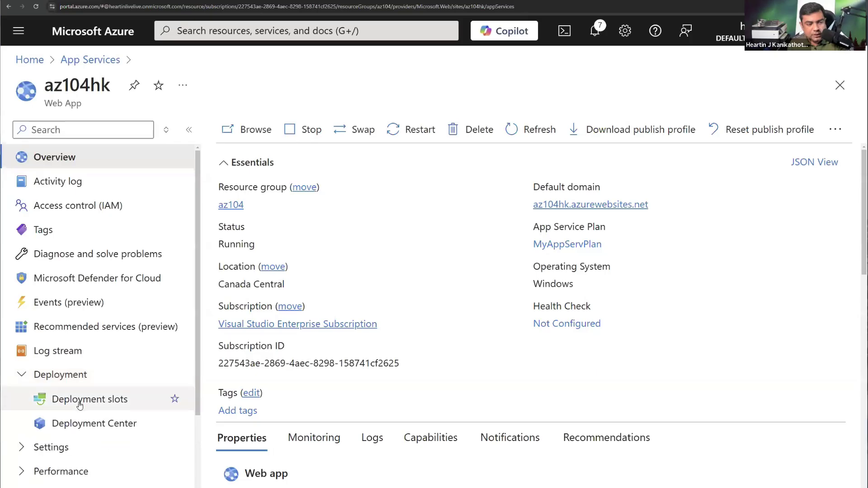
left_click(77, 399)
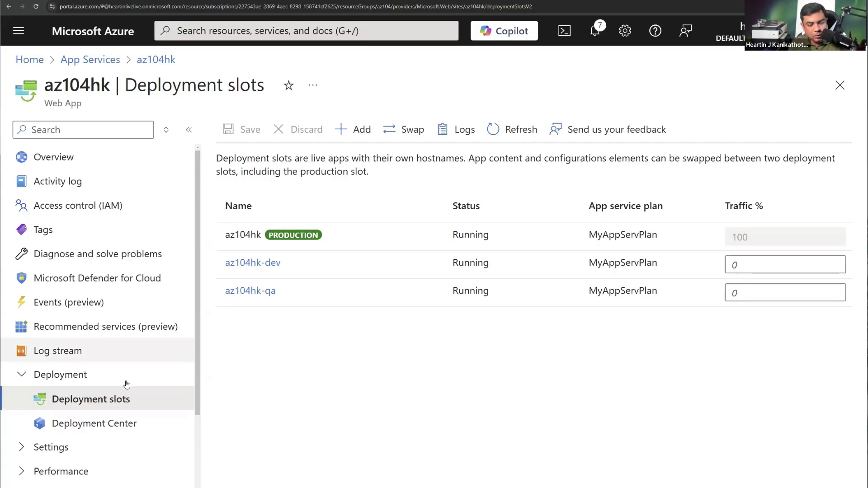
scroll(124, 382, "down", 3)
scroll(95, 452, "up", 3)
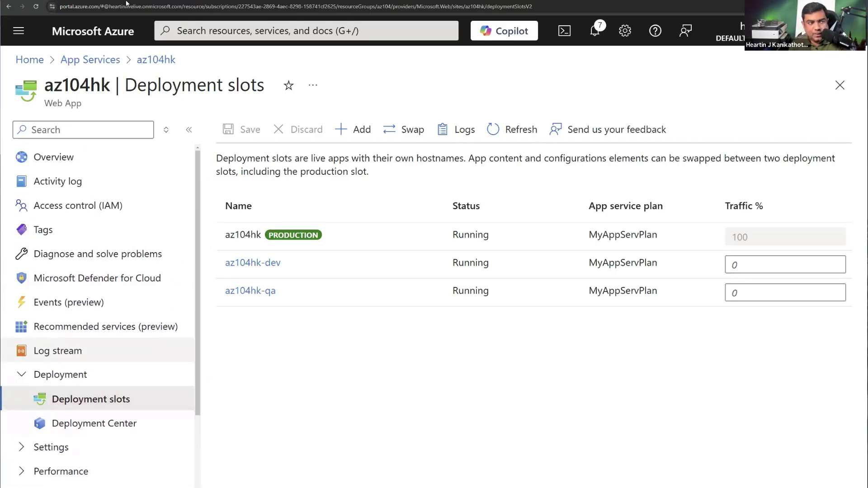
left_click(91, 59)
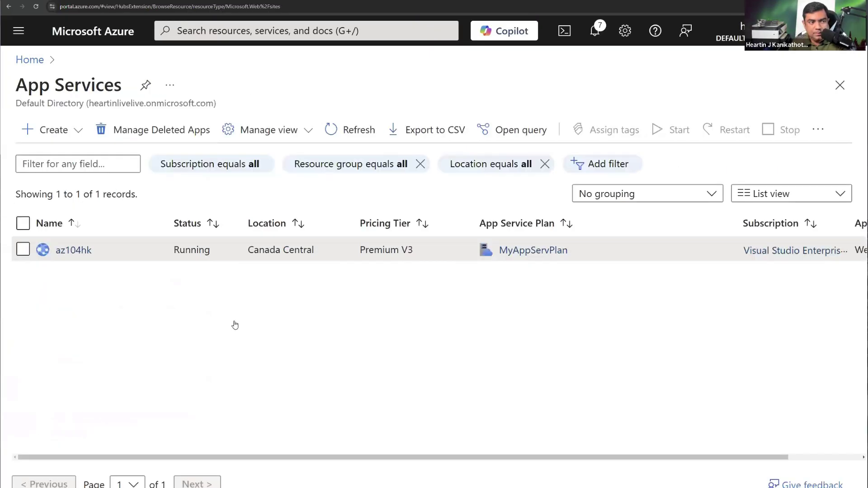